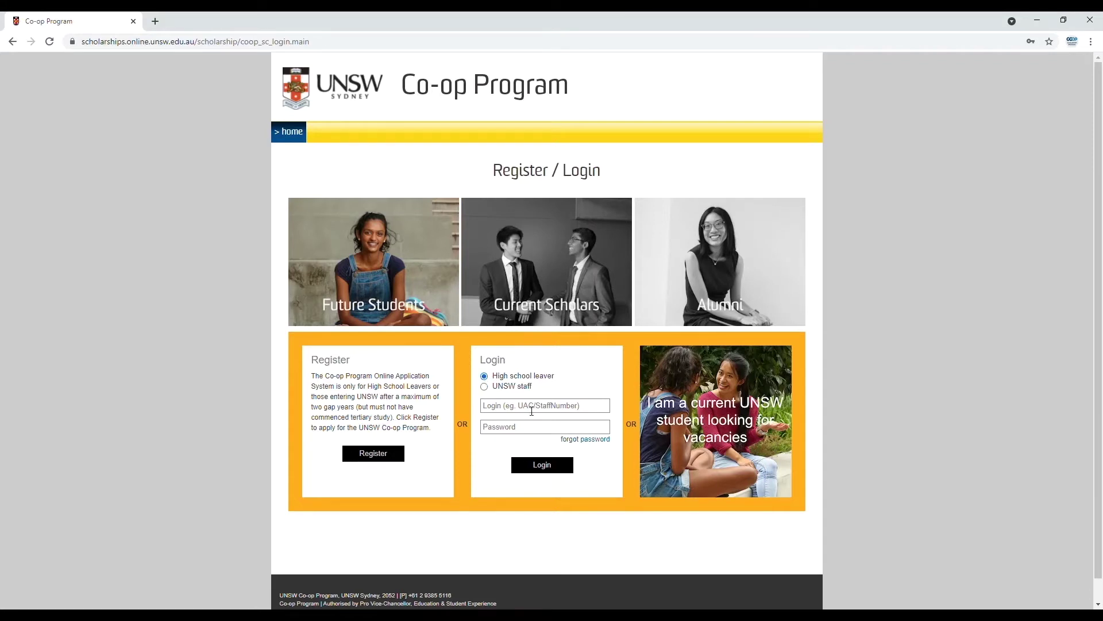
- Log in as a high school leaver with the UAC login number and the account password
{"action": "left_click", "coordinate": [532, 411]}
{"action": "type", "text": "246246246"}
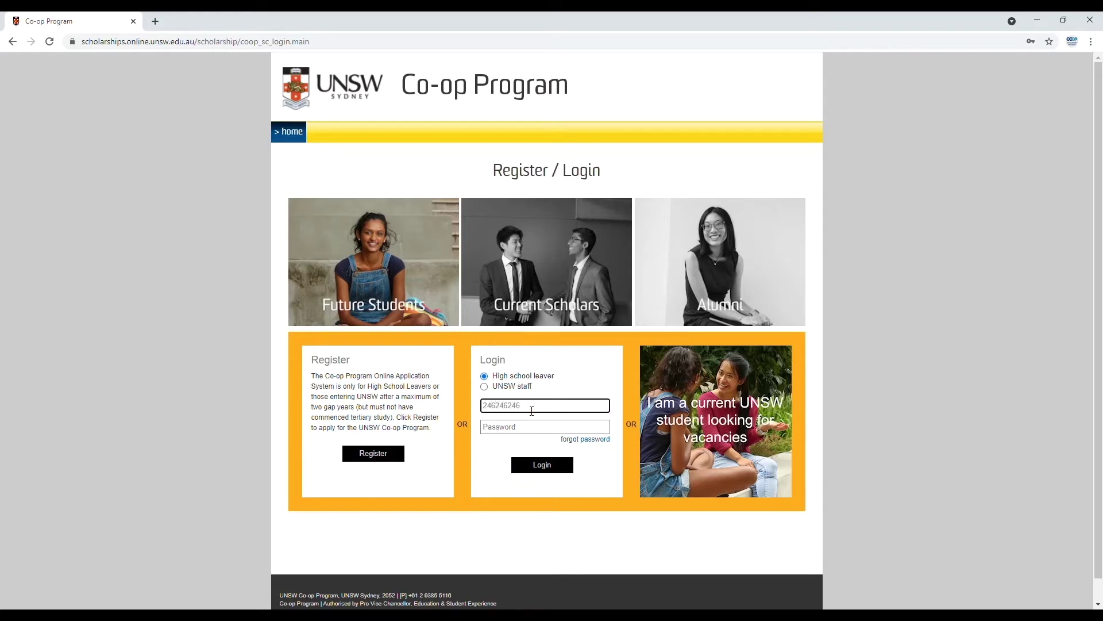
{"action": "left_click", "coordinate": [532, 426]}
{"action": "type", "text": "•"}
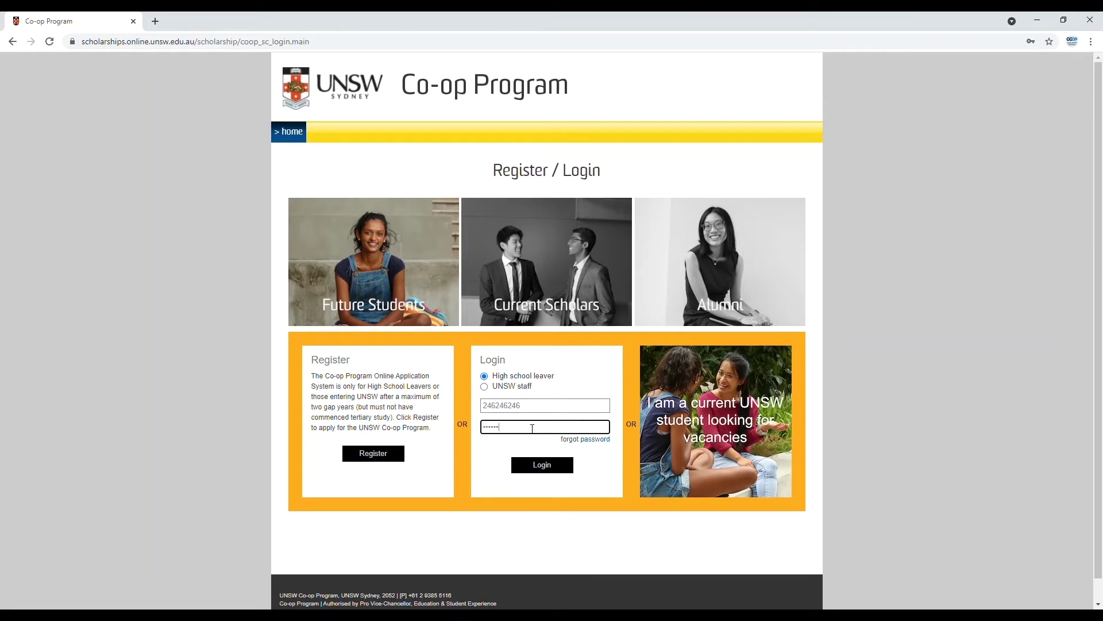
{"action": "left_click", "coordinate": [537, 465]}
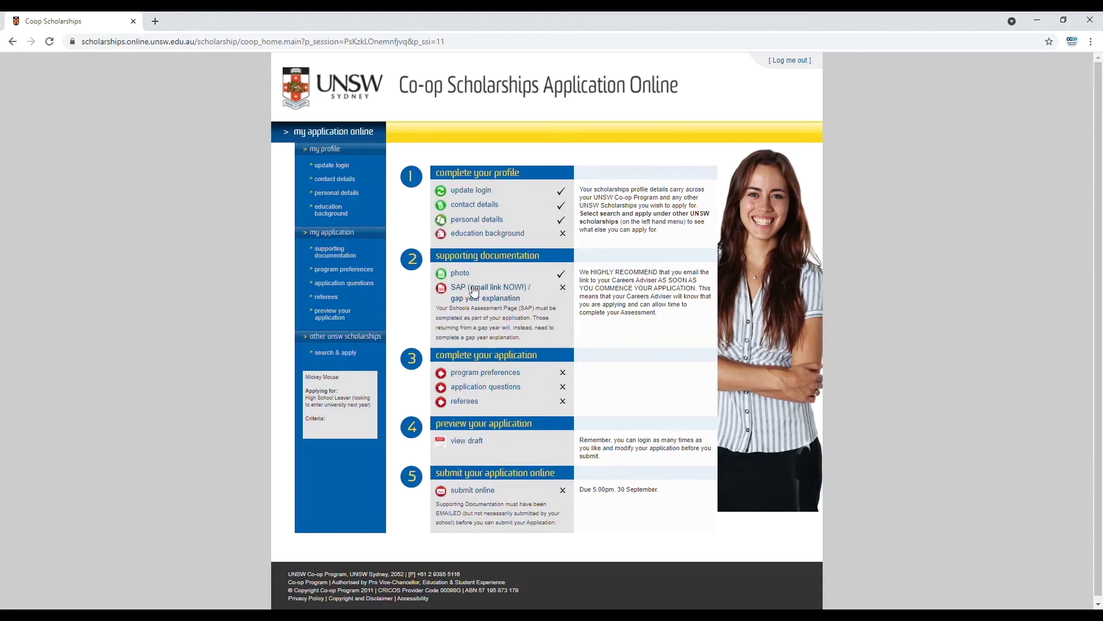
- In the supporting documentation, enter an alternate school contact's name, position Teacher and e-mail, and send the assessment link to the school
{"action": "left_click", "coordinate": [523, 299]}
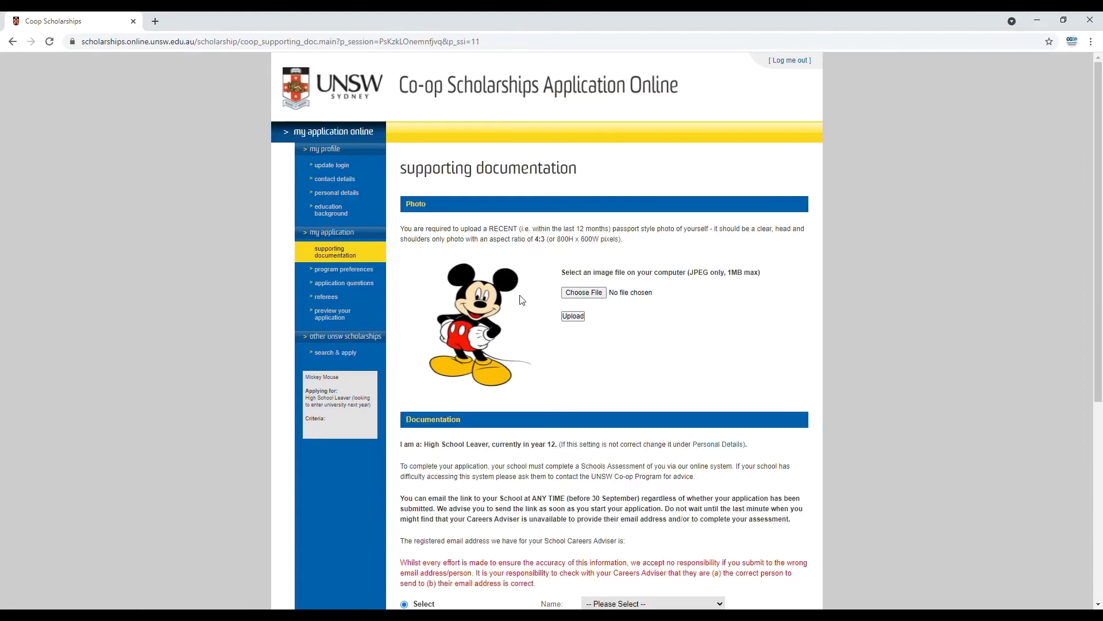
{"action": "scroll", "coordinate": [684, 366], "scroll_direction": "down", "scroll_amount": 5}
{"action": "left_click", "coordinate": [404, 467]}
{"action": "left_click", "coordinate": [658, 469]}
{"action": "type", "text": "Donald Duck"}
{"action": "key", "text": "Tab"}
{"action": "type", "text": "Teacher"}
{"action": "key", "text": "Tab"}
{"action": "type", "text": "donald@duck.com"}
{"action": "left_click", "coordinate": [602, 535]}
{"action": "left_click", "coordinate": [608, 204]}
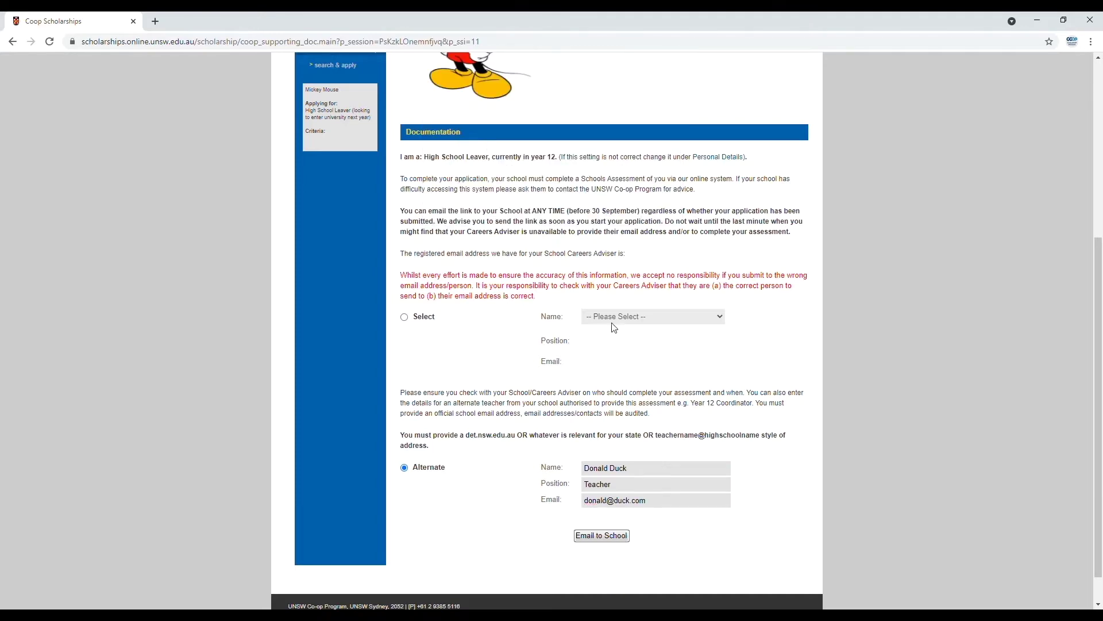
- In the education background, enter B Commerce (Co-op) at UNSW with UAC code 424600 as the first UAC preference
{"action": "left_click", "coordinate": [500, 233]}
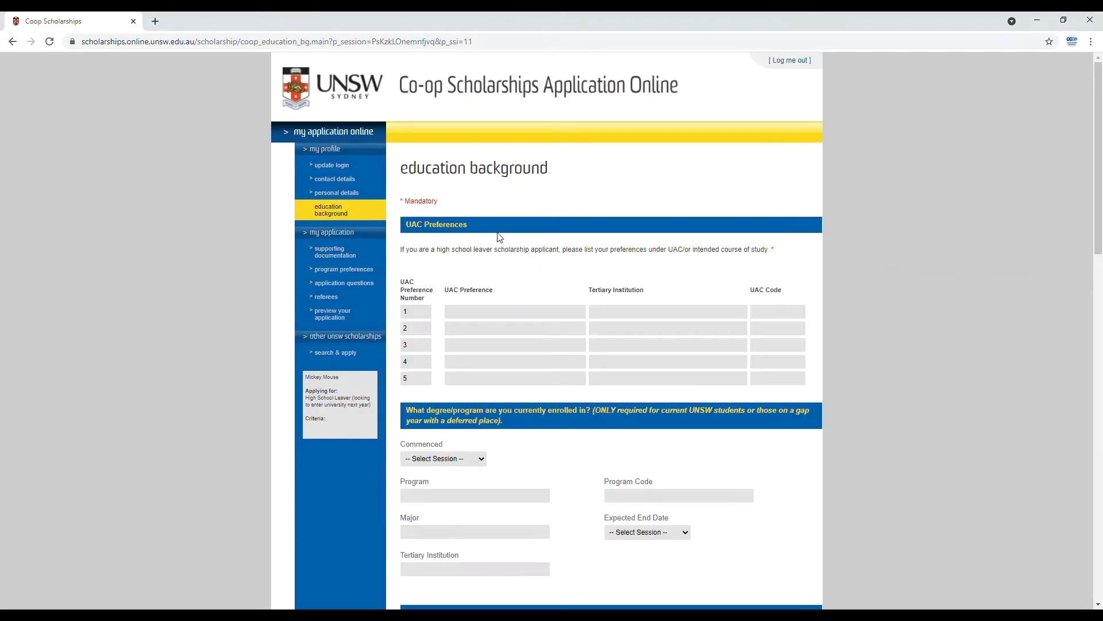
{"action": "left_click", "coordinate": [510, 313]}
{"action": "type", "text": "B Commerce (C"}
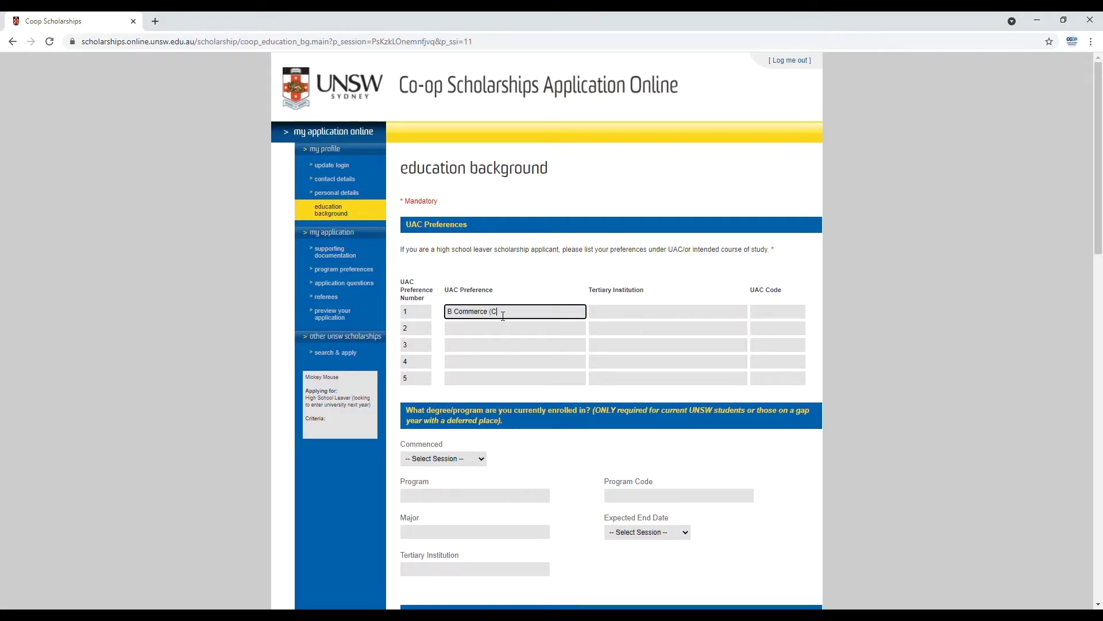
{"action": "key", "text": "Tab"}
{"action": "type", "text": "UNSW"}
{"action": "key", "text": "Tab"}
{"action": "type", "text": "424600"}
- Enter B Information Systems (Co-op) (Honours) at UNSW with UAC code 425800 as the second UAC preference
{"action": "left_click", "coordinate": [488, 332]}
{"action": "type", "text": "B Information Systems (Co-op) (Honours)"}
{"action": "key", "text": "Tab"}
{"action": "type", "text": "UNSW"}
{"action": "key", "text": "Tab"}
{"action": "type", "text": "425800"}
- Set the high school attended to NSW - Albury High School, ALBURY, and the HSC year to 2021
{"action": "scroll", "coordinate": [486, 343], "scroll_direction": "down", "scroll_amount": 8}
{"action": "left_click", "coordinate": [517, 263]}
{"action": "left_click", "coordinate": [505, 300]}
{"action": "scroll", "coordinate": [628, 316], "scroll_direction": "down", "scroll_amount": 1}
{"action": "left_click", "coordinate": [488, 290]}
{"action": "left_click", "coordinate": [449, 313]}
{"action": "scroll", "coordinate": [448, 313], "scroll_direction": "down", "scroll_amount": 1}
{"action": "left_click", "coordinate": [405, 264]}
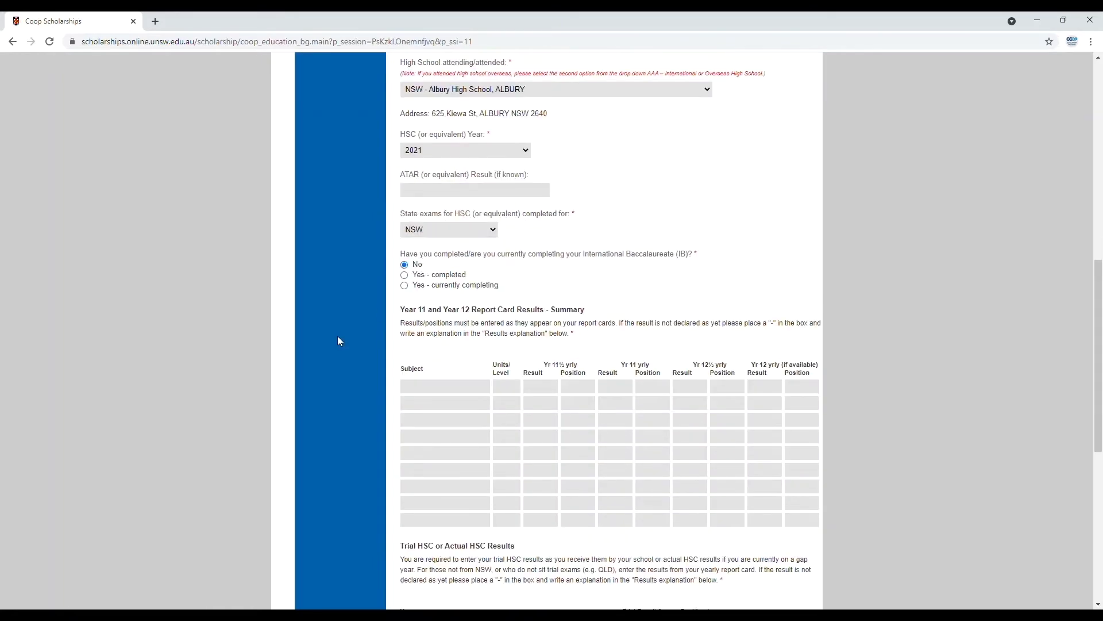
{"action": "scroll", "coordinate": [337, 342], "scroll_direction": "down", "scroll_amount": 2}
{"action": "left_click", "coordinate": [448, 270]}
{"action": "type", "text": "Advanced Maths"}
{"action": "key", "text": "Tab"}
{"action": "type", "text": "2"}
{"action": "left_click", "coordinate": [552, 273]}
{"action": "type", "text": "87"}
{"action": "key", "text": "Tab"}
{"action": "type", "text": "3"}
{"action": "key", "text": "Tab"}
{"action": "key", "text": "Tab"}
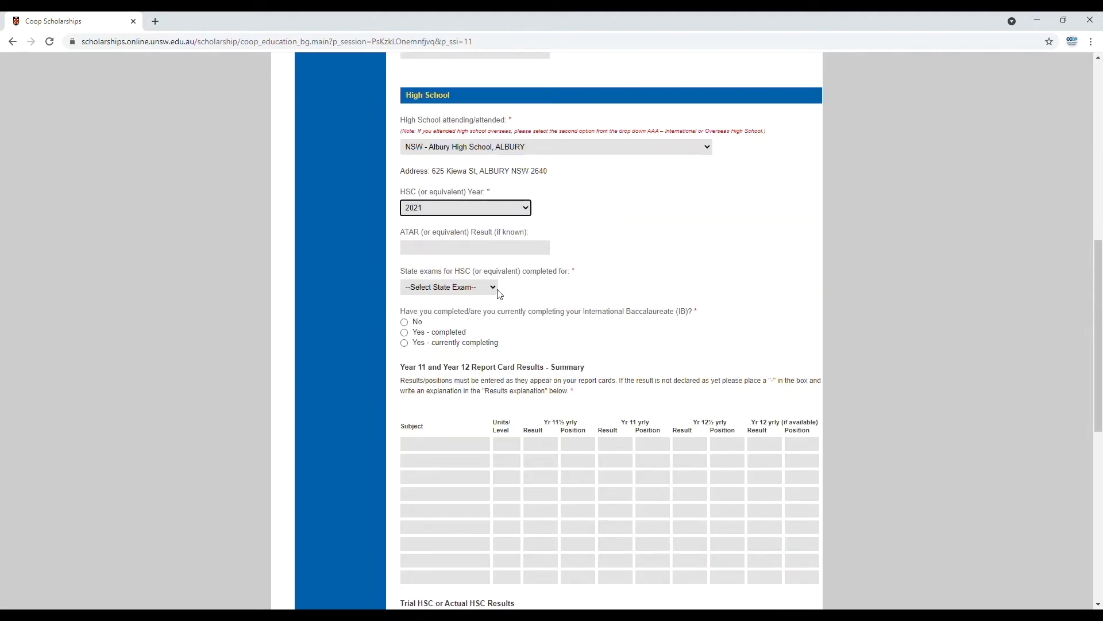
- Set the state exams completed to NSW and answer No to the International Baccalaureate question
{"action": "left_click", "coordinate": [496, 287]}
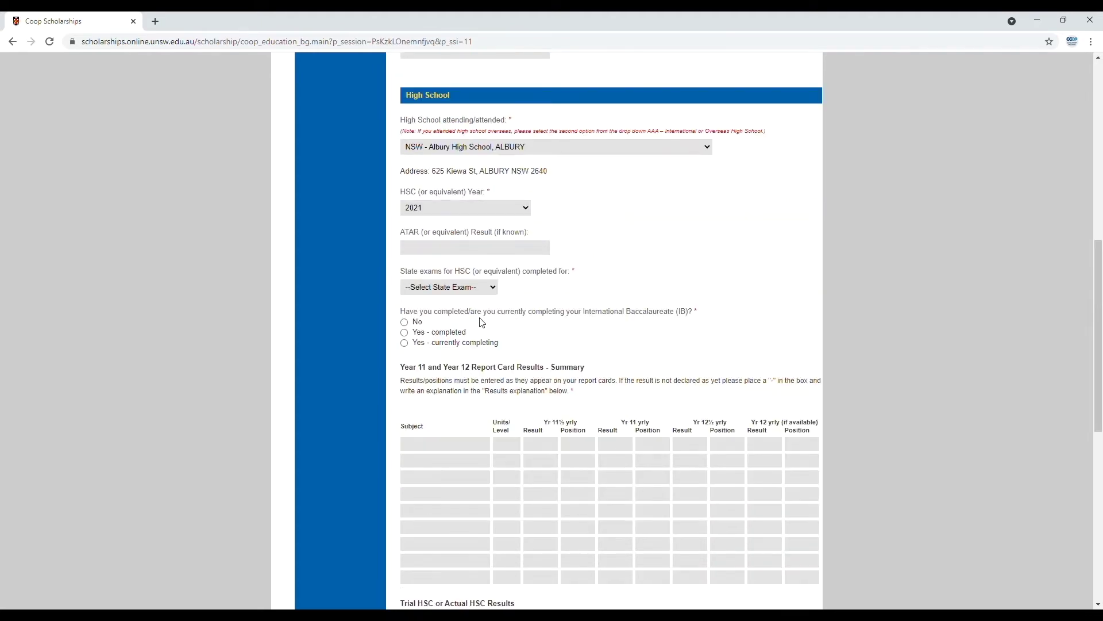
{"action": "left_click", "coordinate": [475, 341]}
{"action": "scroll", "coordinate": [485, 318], "scroll_direction": "down", "scroll_amount": 1}
{"action": "left_click", "coordinate": [422, 267]}
- Add Advanced Maths with 2 units to the report card summary, with Year 11 half-yearly result 87, position 34, and yearly result 78, position 35
{"action": "scroll", "coordinate": [338, 341], "scroll_direction": "down", "scroll_amount": 2}
{"action": "left_click", "coordinate": [440, 271]}
{"action": "type", "text": "Advanced Maths"}
{"action": "key", "text": "Tab"}
{"action": "type", "text": "2"}
{"action": "key", "text": "Tab"}
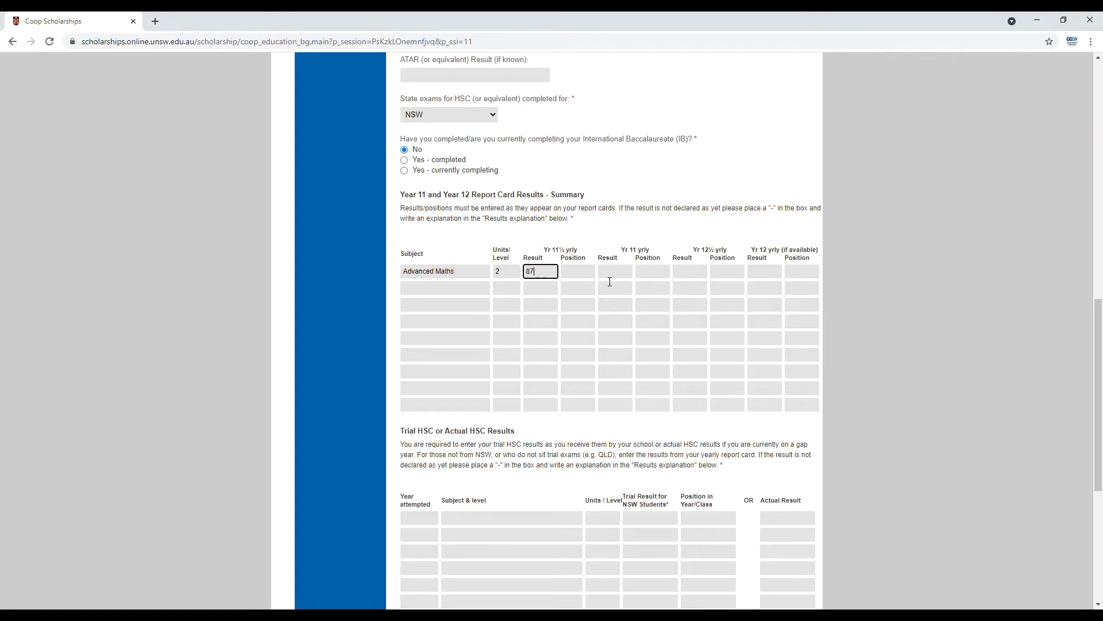
{"action": "key", "text": "Tab"}
{"action": "key", "text": "Tab"}
{"action": "type", "text": "78"}
{"action": "left_click", "coordinate": [651, 279]}
{"action": "type", "text": "35"}
- Enter "-" for the Year 12 half-yearly and yearly results and positions in the Advanced Maths row
{"action": "left_click", "coordinate": [706, 281]}
{"action": "type", "text": "-"}
{"action": "left_click", "coordinate": [742, 280]}
{"action": "type", "text": "-"}
{"action": "left_click", "coordinate": [759, 278]}
{"action": "type", "text": "-"}
{"action": "key", "text": "Tab"}
{"action": "type", "text": "-"}
{"action": "key", "text": "Tab"}
{"action": "left_click", "coordinate": [334, 296]}
- Add a 2021 trial HSC row for Advanced Maths with 2 units and "-" for result and position, and save the education background
{"action": "scroll", "coordinate": [365, 348], "scroll_direction": "down", "scroll_amount": 4}
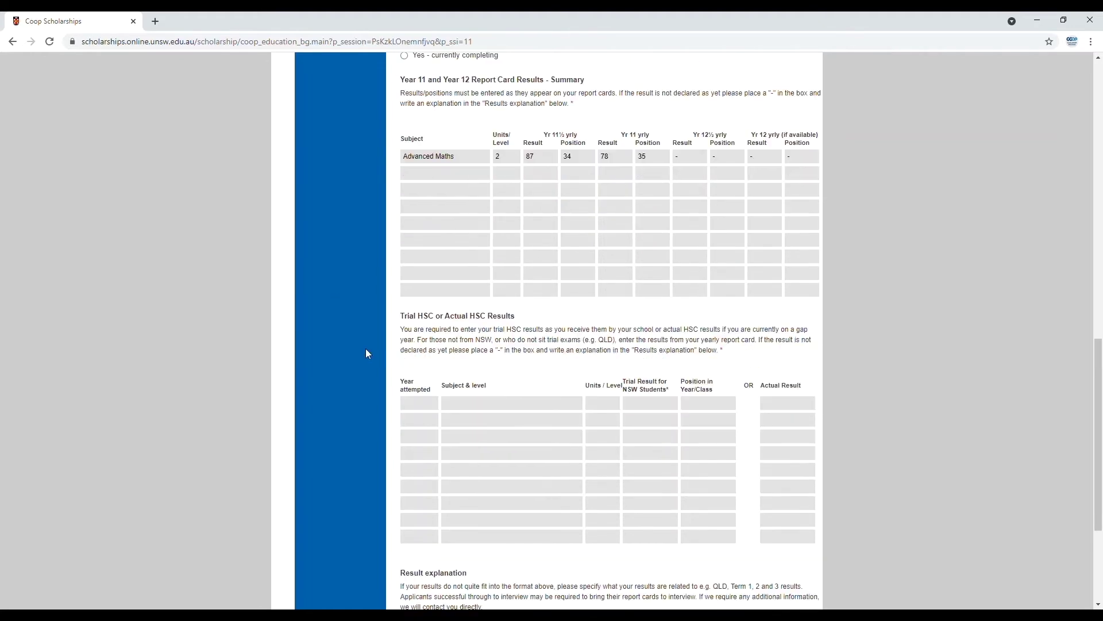
{"action": "left_click", "coordinate": [424, 294]}
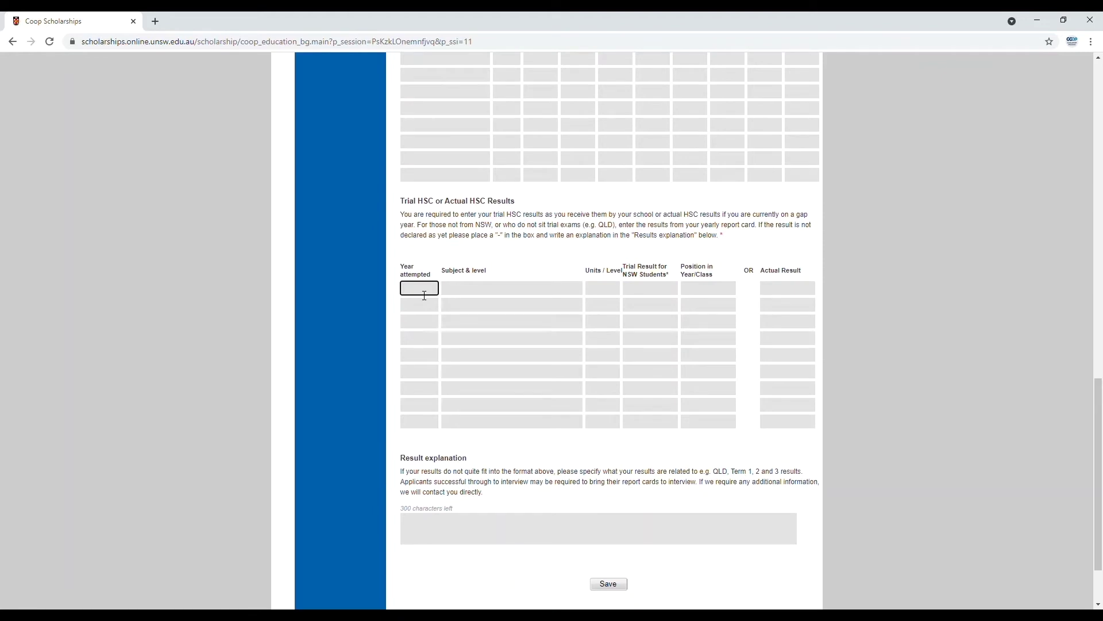
{"action": "left_click", "coordinate": [472, 290]}
{"action": "type", "text": "Advanced Maths"}
{"action": "key", "text": "Tab"}
{"action": "type", "text": "2"}
{"action": "key", "text": "Tab"}
{"action": "type", "text": "-"}
{"action": "key", "text": "Tab"}
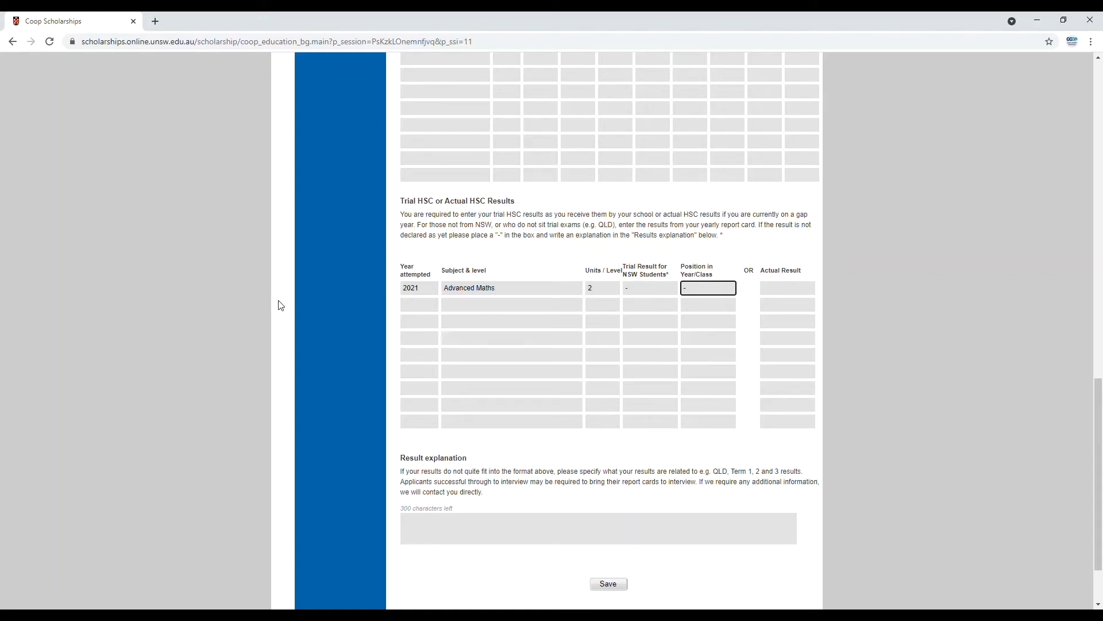
{"action": "scroll", "coordinate": [281, 306], "scroll_direction": "down", "scroll_amount": 2}
{"action": "left_click", "coordinate": [612, 499]}
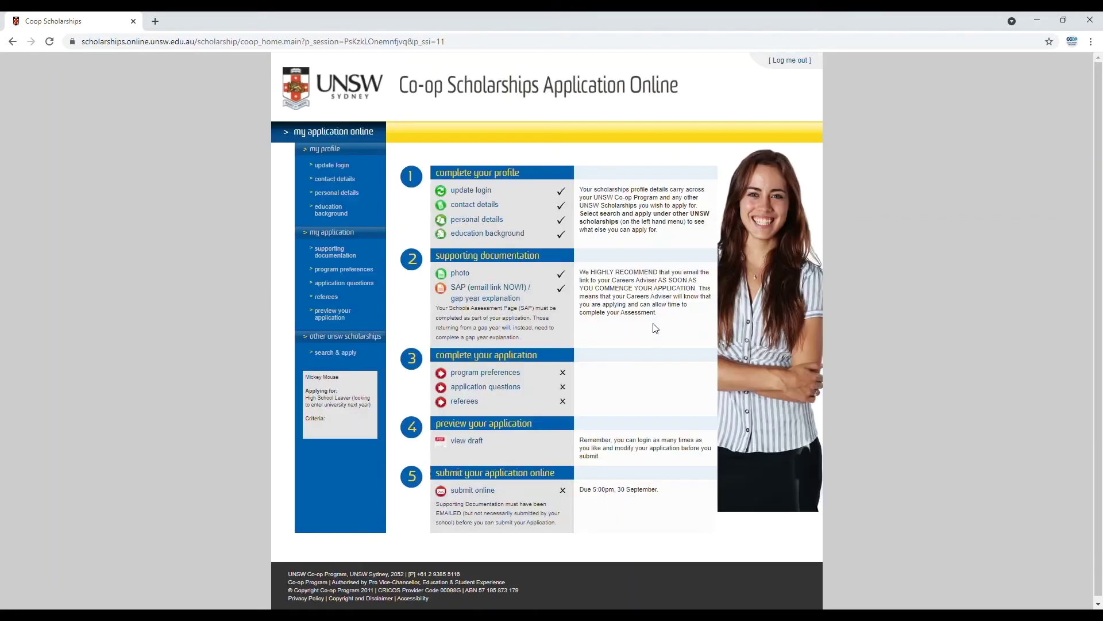
- Set the program preferences, in order, to Marketing, Accounting & Business Management, and Business Information Systems
{"action": "left_click", "coordinate": [472, 380]}
{"action": "left_click", "coordinate": [478, 355]}
{"action": "left_click", "coordinate": [468, 479]}
{"action": "left_click", "coordinate": [495, 400]}
{"action": "left_click", "coordinate": [471, 385]}
{"action": "left_click", "coordinate": [452, 436]}
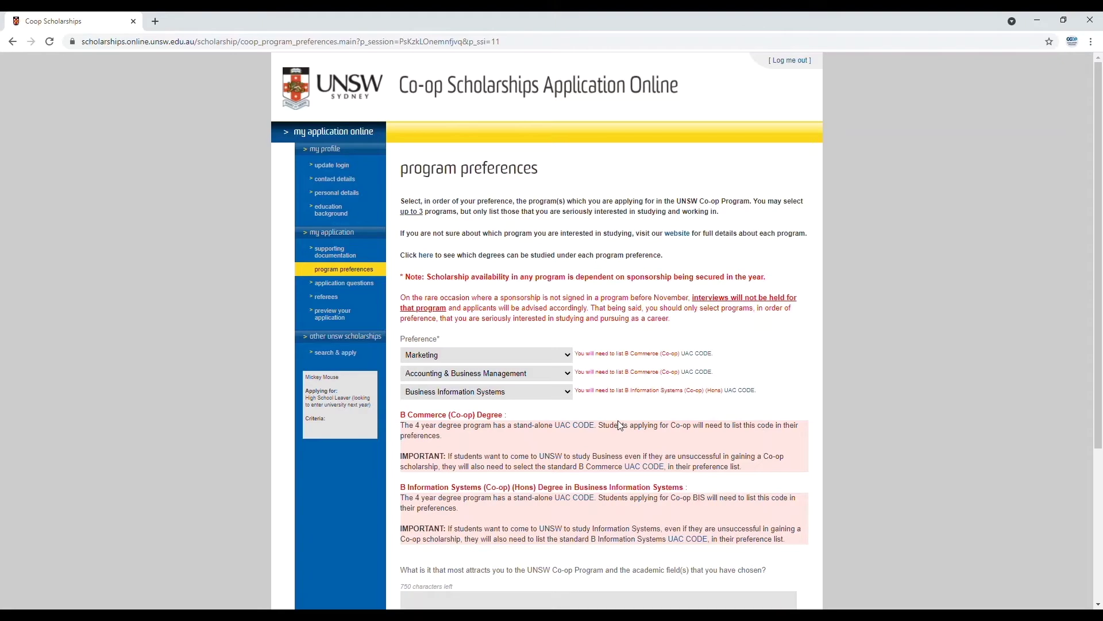
- Answer the question about what attracts you to the program with "Response", mark it complete and save the preferences
{"action": "scroll", "coordinate": [618, 420], "scroll_direction": "down", "scroll_amount": 4}
{"action": "left_click", "coordinate": [566, 417]}
{"action": "type", "text": "Response"}
{"action": "left_click", "coordinate": [404, 469]}
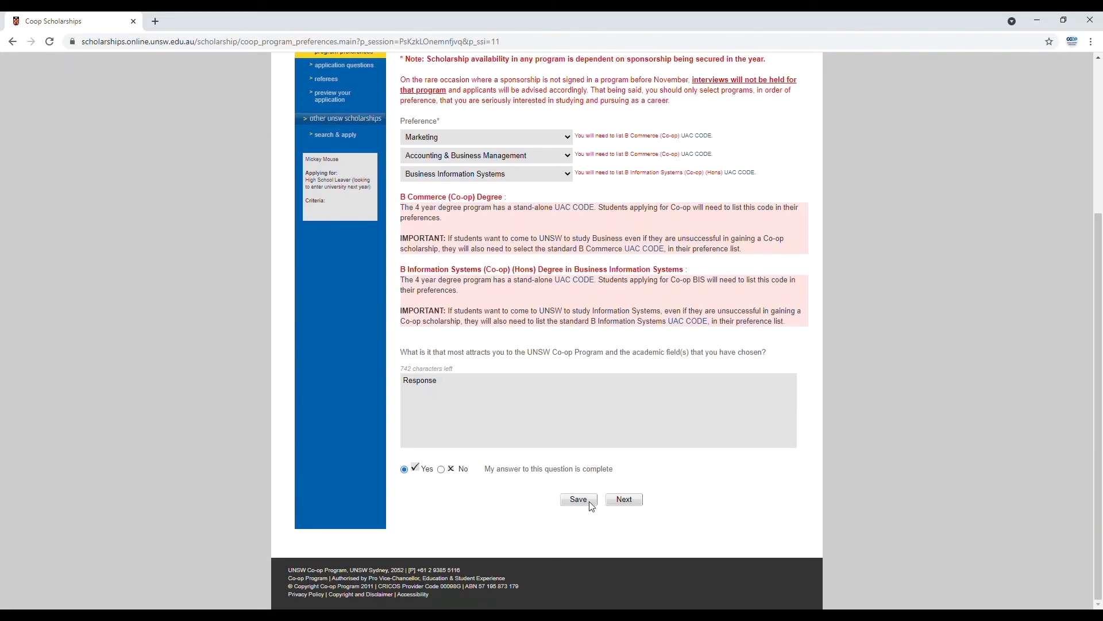
{"action": "left_click", "coordinate": [590, 502]}
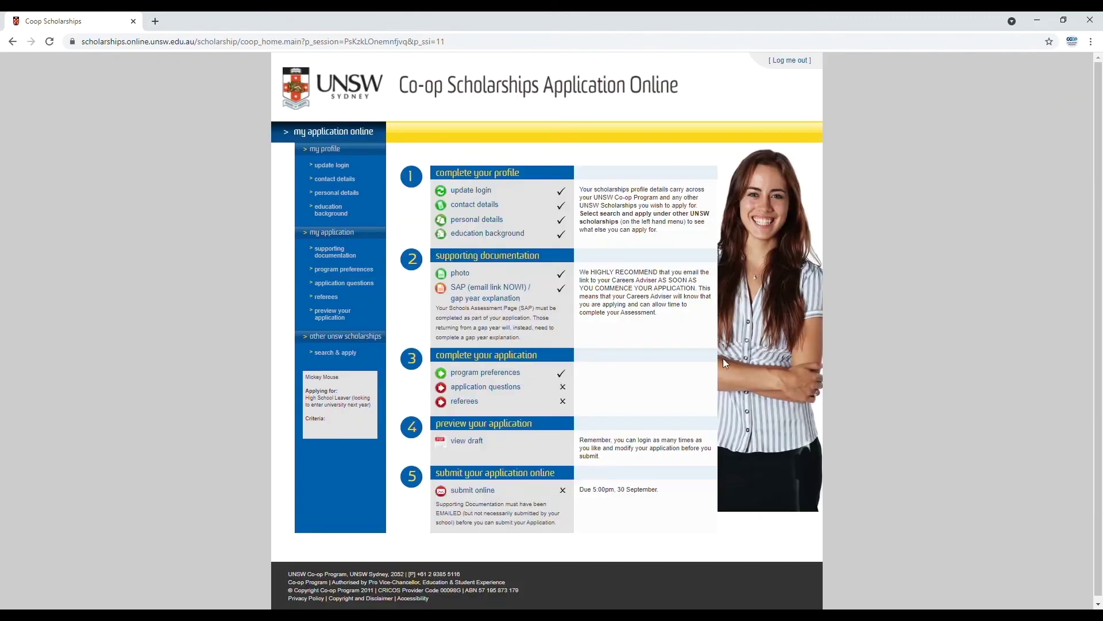
- Open the application questions and go to question 1a, Co-curricular Activities (list)
{"action": "left_click", "coordinate": [513, 393]}
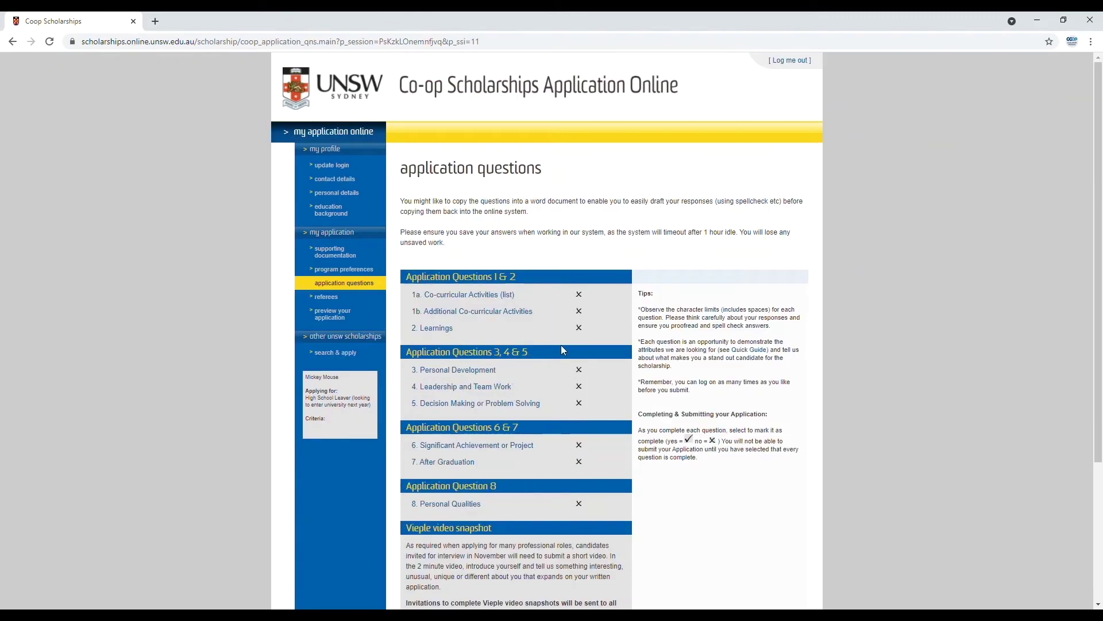
{"action": "scroll", "coordinate": [683, 400], "scroll_direction": "down", "scroll_amount": 2}
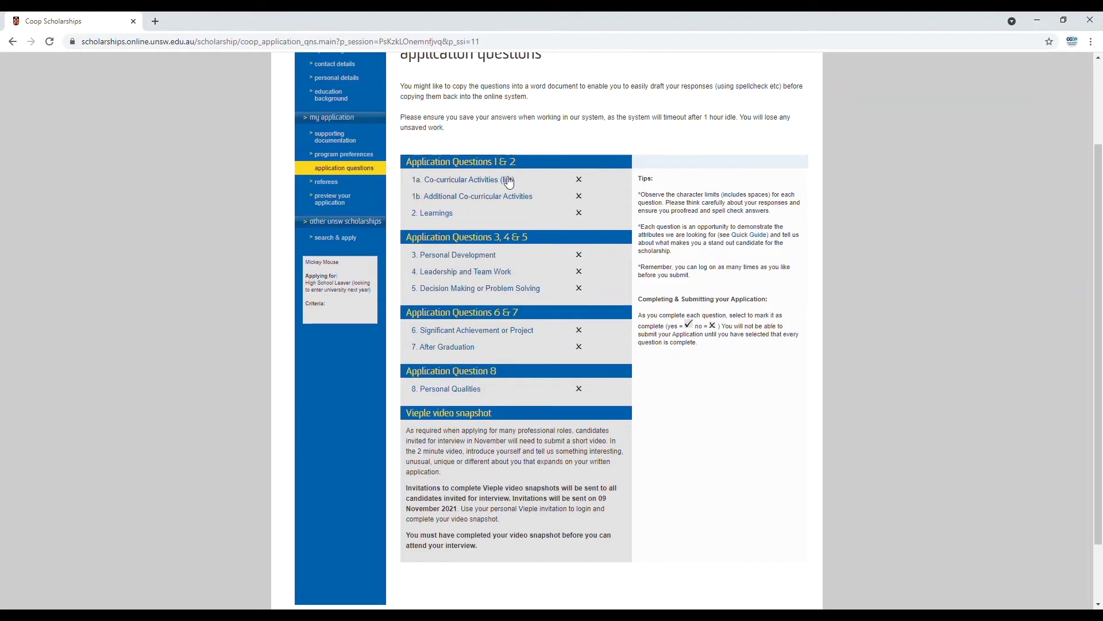
{"action": "scroll", "coordinate": [520, 179], "scroll_direction": "up", "scroll_amount": 2}
{"action": "left_click", "coordinate": [508, 291]}
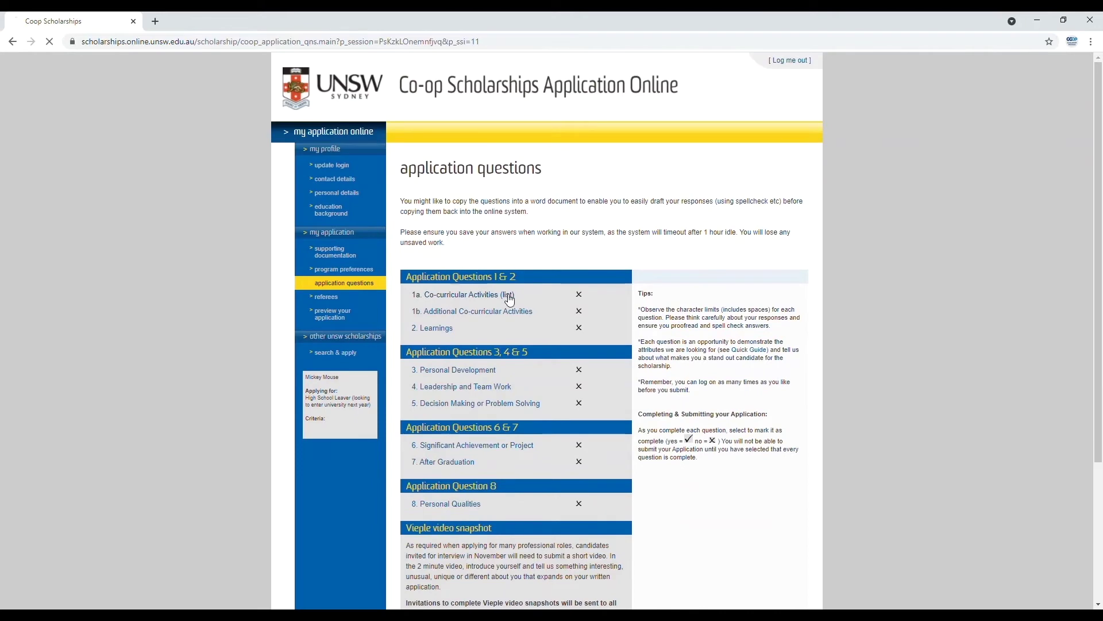
- Add Debating as a co-curricular activity with grade 12, year 2021 and year from 2020
{"action": "left_click", "coordinate": [509, 283]}
{"action": "type", "text": "Debati"}
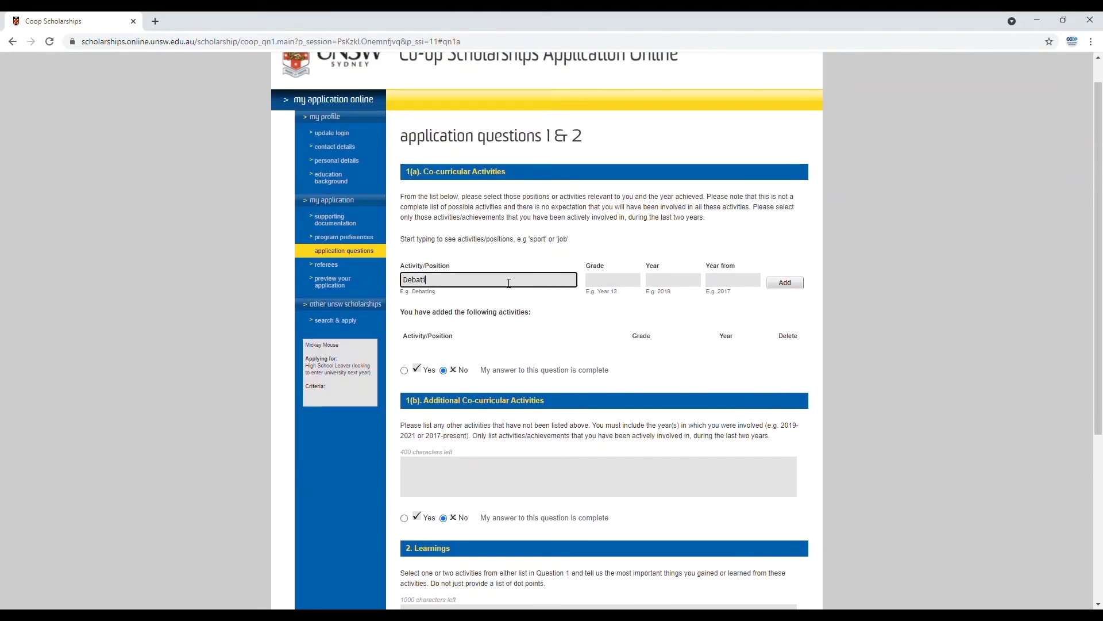
{"action": "type", "text": "ng"}
{"action": "key", "text": "Tab"}
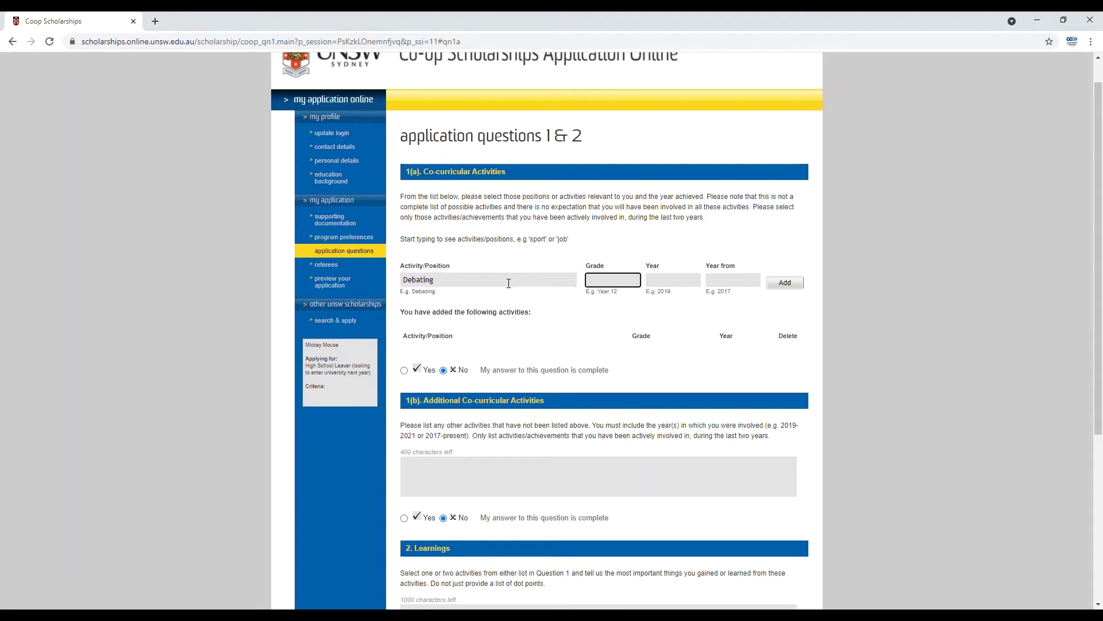
{"action": "key", "text": "Tab"}
{"action": "type", "text": "2021"}
{"action": "key", "text": "Tab"}
{"action": "type", "text": "2020"}
{"action": "left_click", "coordinate": [785, 283]}
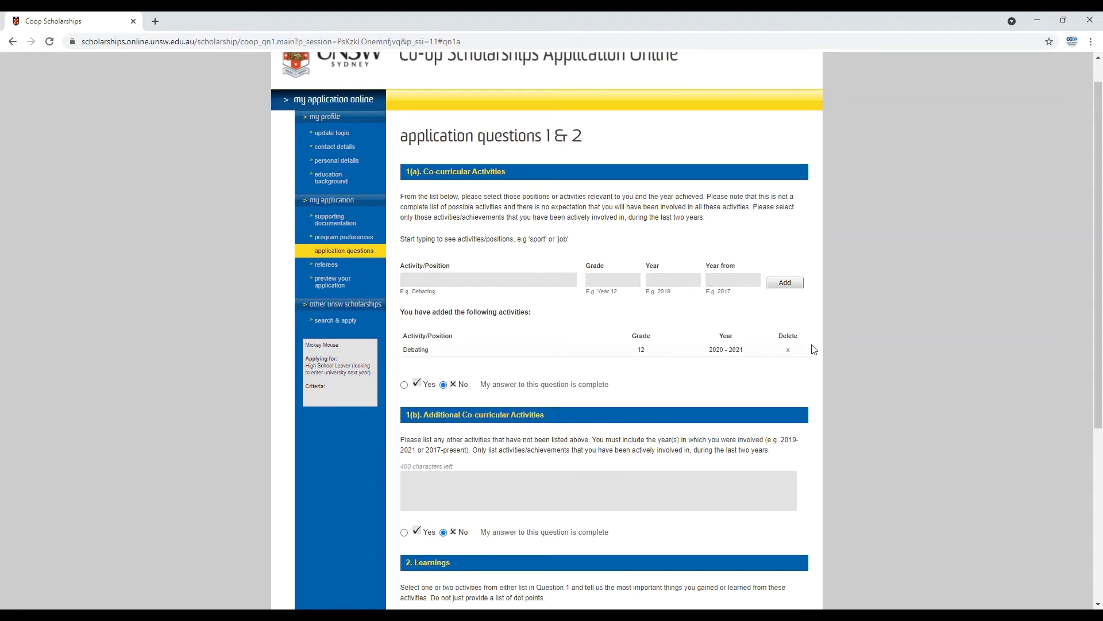
- Mark question 1(a) complete, answer 1(b) Additional Co-curricular Activities with "Response" and mark it complete
{"action": "scroll", "coordinate": [816, 352], "scroll_direction": "down", "scroll_amount": 1}
{"action": "scroll", "coordinate": [818, 351], "scroll_direction": "down", "scroll_amount": 2}
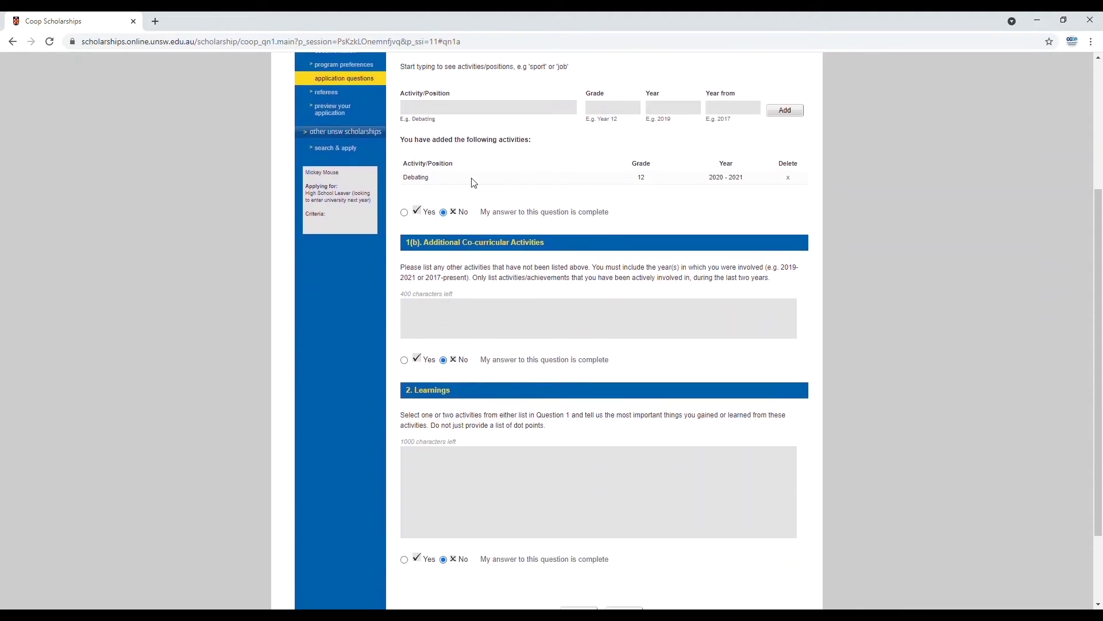
{"action": "left_click", "coordinate": [405, 214]}
{"action": "left_click", "coordinate": [514, 328]}
{"action": "type", "text": "Response"}
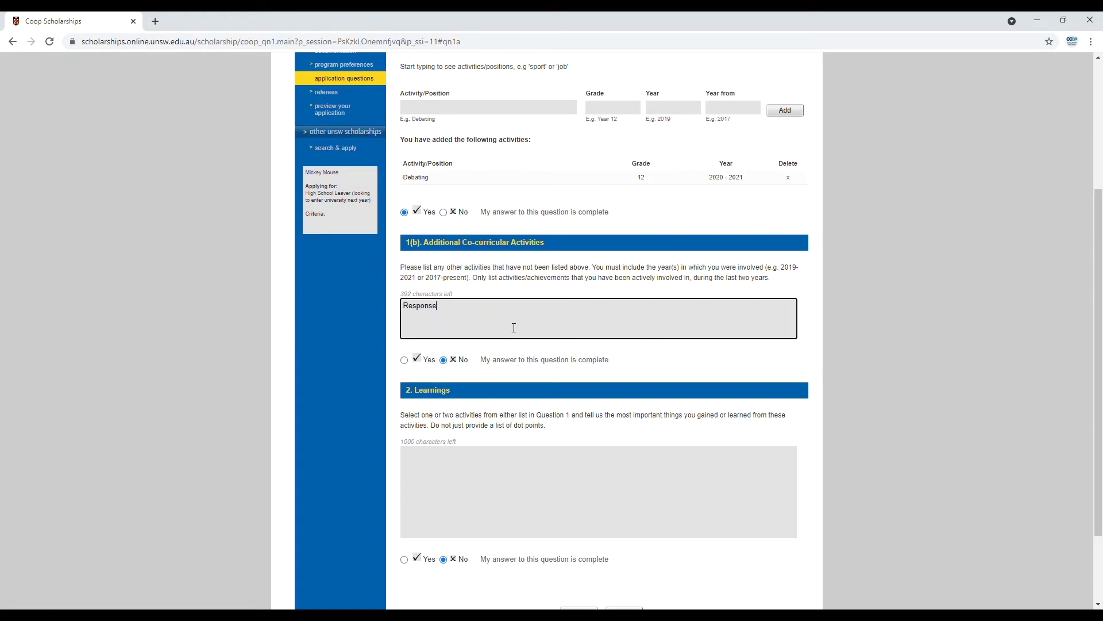
{"action": "left_click", "coordinate": [404, 360]}
- Answer question 2, Learnings, with "Response", mark it complete, save, and continue to questions 3, 4 & 5
{"action": "left_click", "coordinate": [492, 494]}
{"action": "type", "text": "Response"}
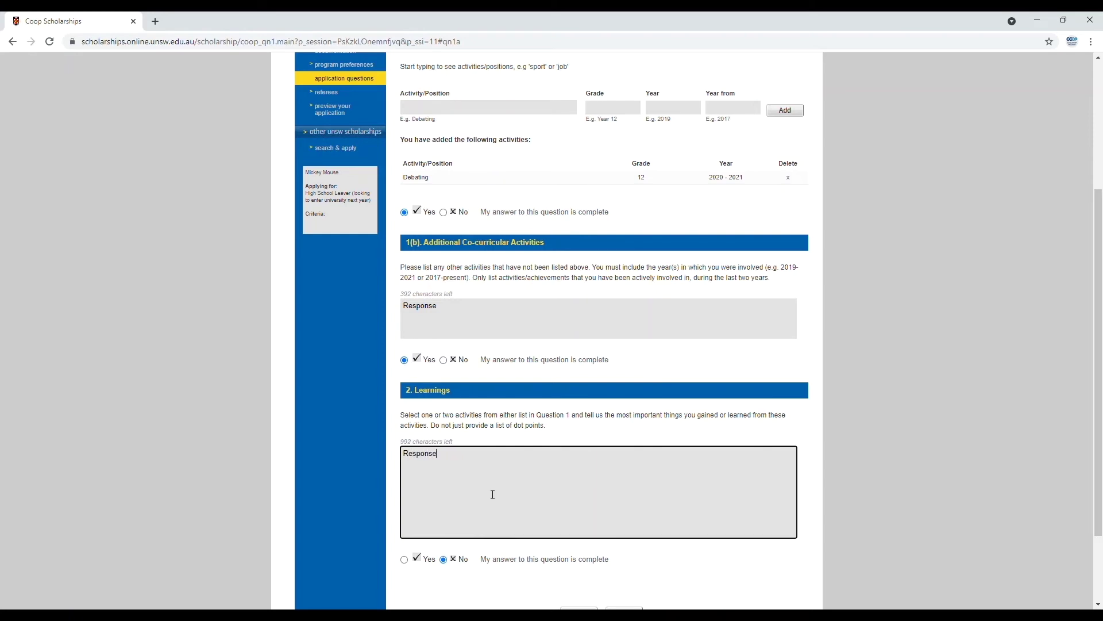
{"action": "left_click", "coordinate": [404, 559]}
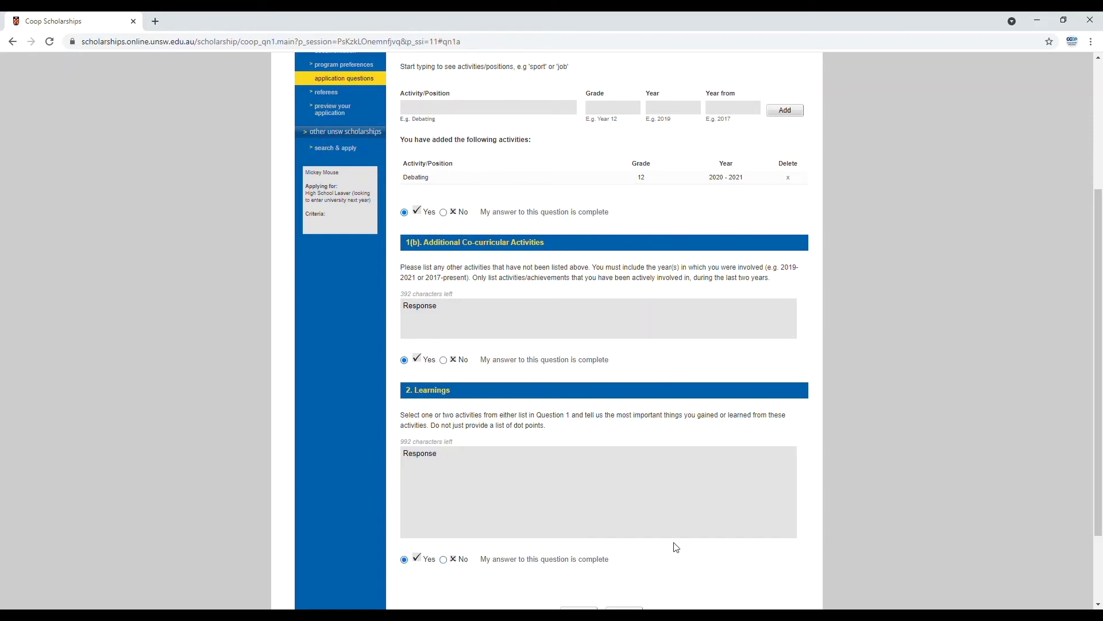
{"action": "scroll", "coordinate": [677, 548], "scroll_direction": "down", "scroll_amount": 3}
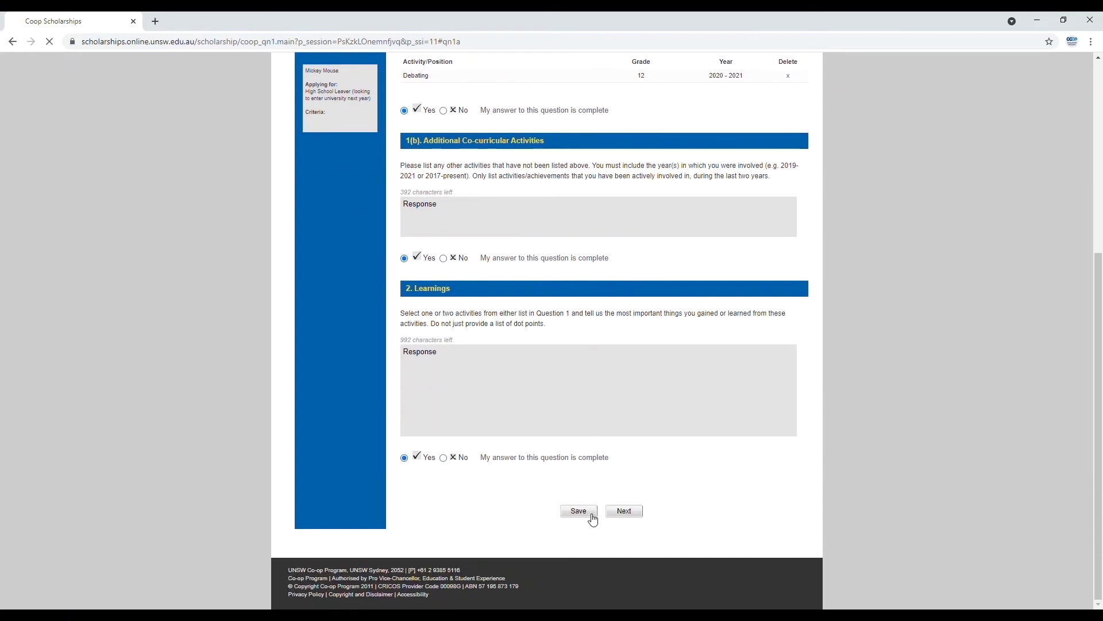
{"action": "left_click", "coordinate": [592, 516]}
{"action": "scroll", "coordinate": [631, 513], "scroll_direction": "down", "scroll_amount": 5}
{"action": "left_click", "coordinate": [625, 527]}
- Answer question 3, Personal Development, and question 4, Leadership & Team Work, with "Response" and mark both complete
{"action": "left_click", "coordinate": [576, 339]}
{"action": "type", "text": "Response"}
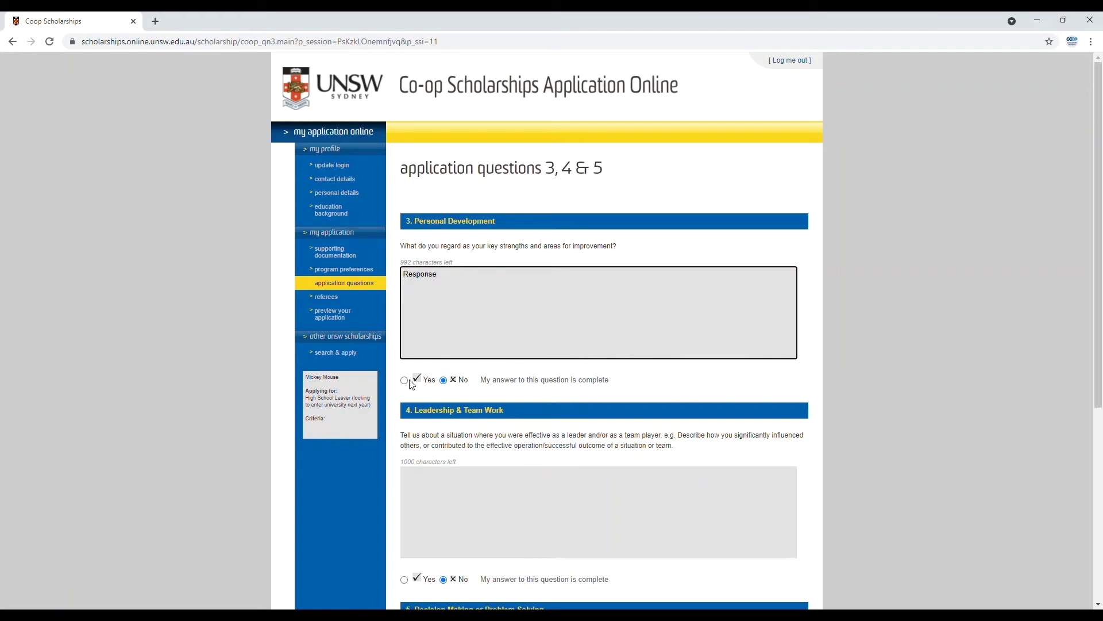
{"action": "left_click", "coordinate": [404, 380]}
{"action": "scroll", "coordinate": [548, 400], "scroll_direction": "down", "scroll_amount": 1}
{"action": "left_click", "coordinate": [564, 451]}
{"action": "type", "text": "Response"}
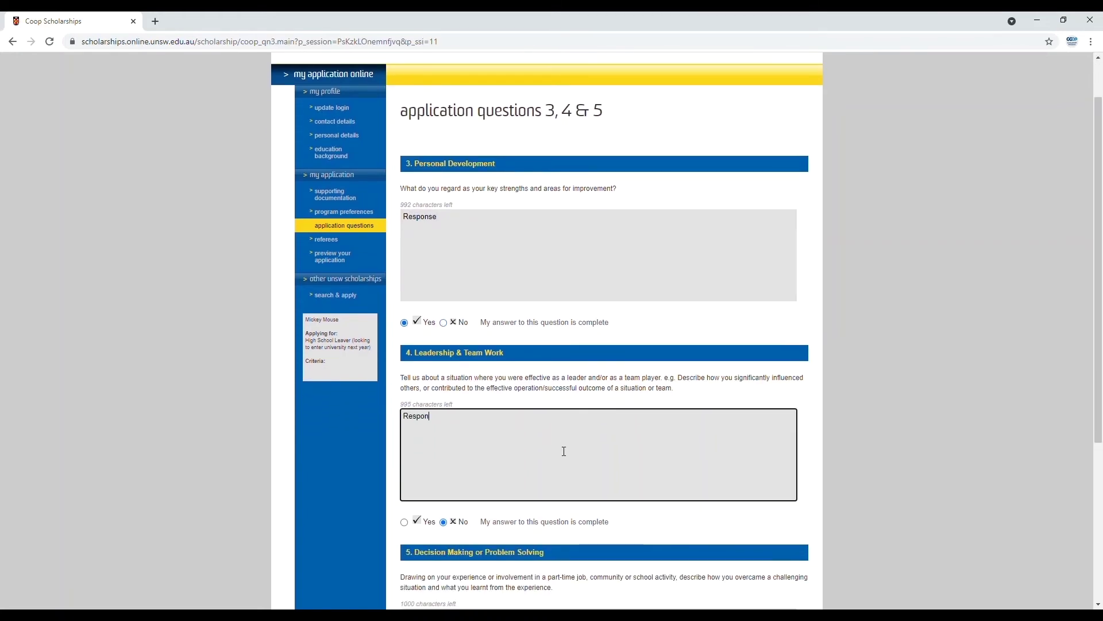
{"action": "left_click", "coordinate": [404, 522]}
- Answer question 5, Decision Making or Problem Solving, with "Response", mark it complete and continue to the next questions
{"action": "scroll", "coordinate": [561, 518], "scroll_direction": "down", "scroll_amount": 3}
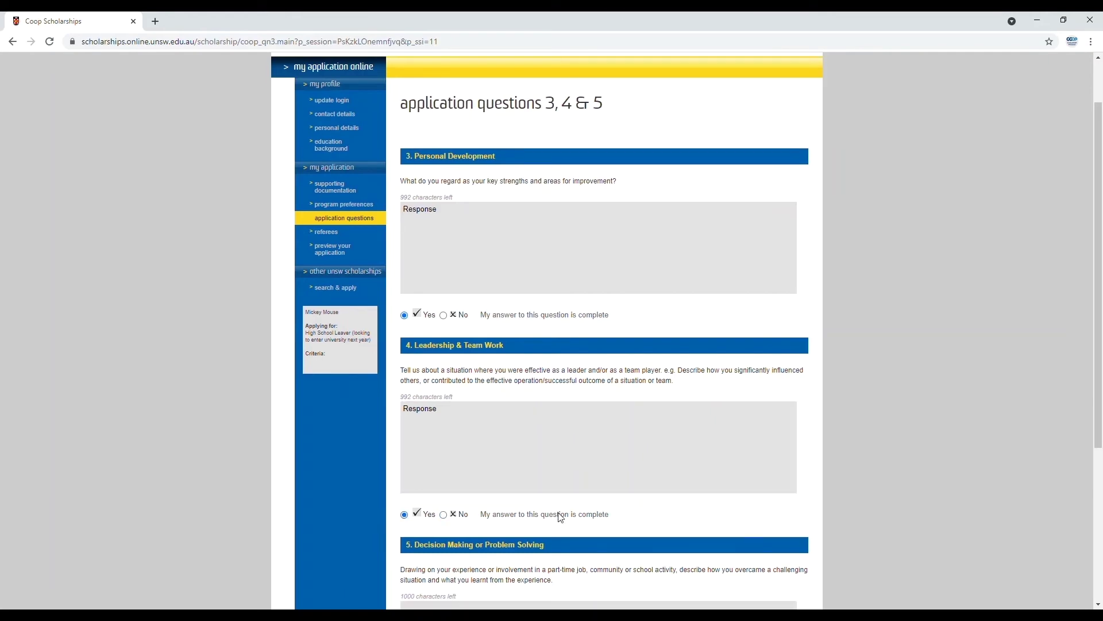
{"action": "left_click", "coordinate": [546, 462]}
{"action": "type", "text": "Response"}
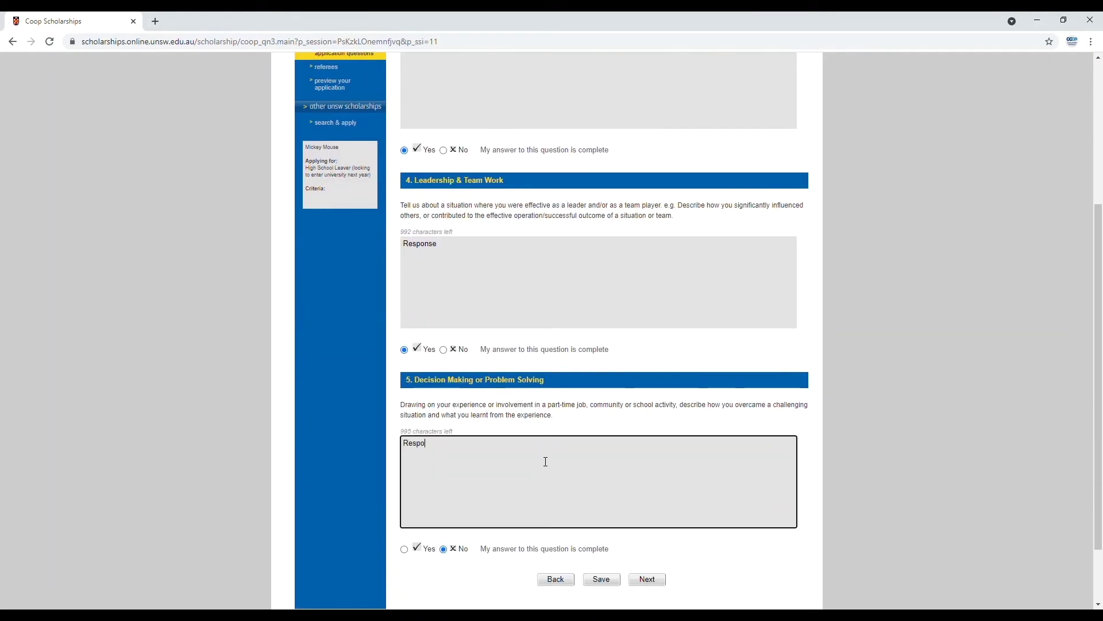
{"action": "left_click", "coordinate": [404, 549]}
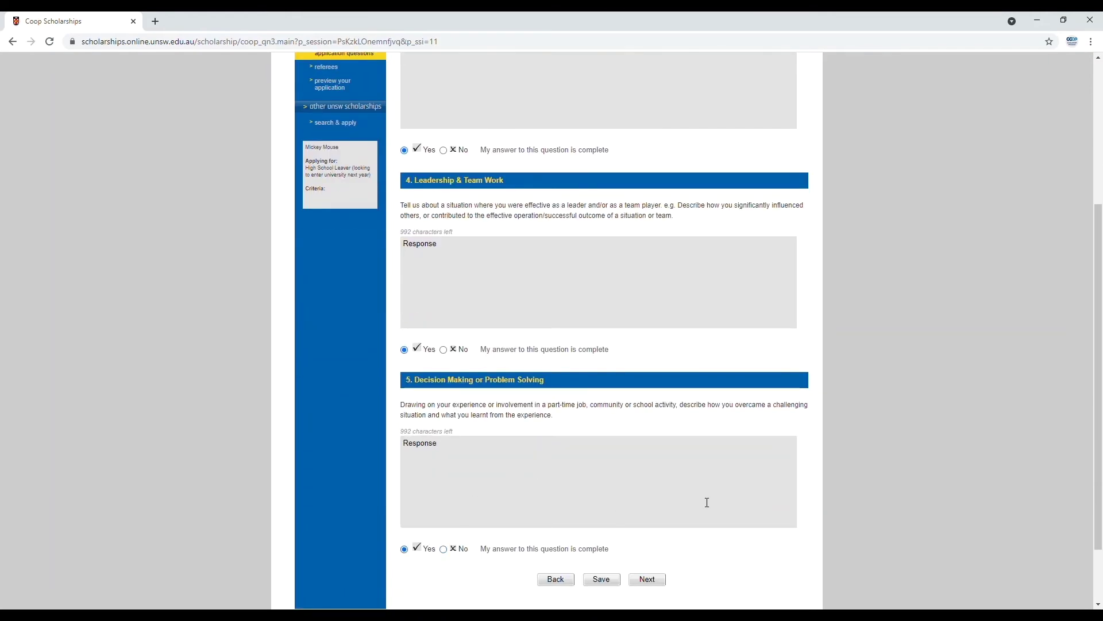
{"action": "scroll", "coordinate": [707, 502], "scroll_direction": "down", "scroll_amount": 2}
{"action": "left_click", "coordinate": [621, 500]}
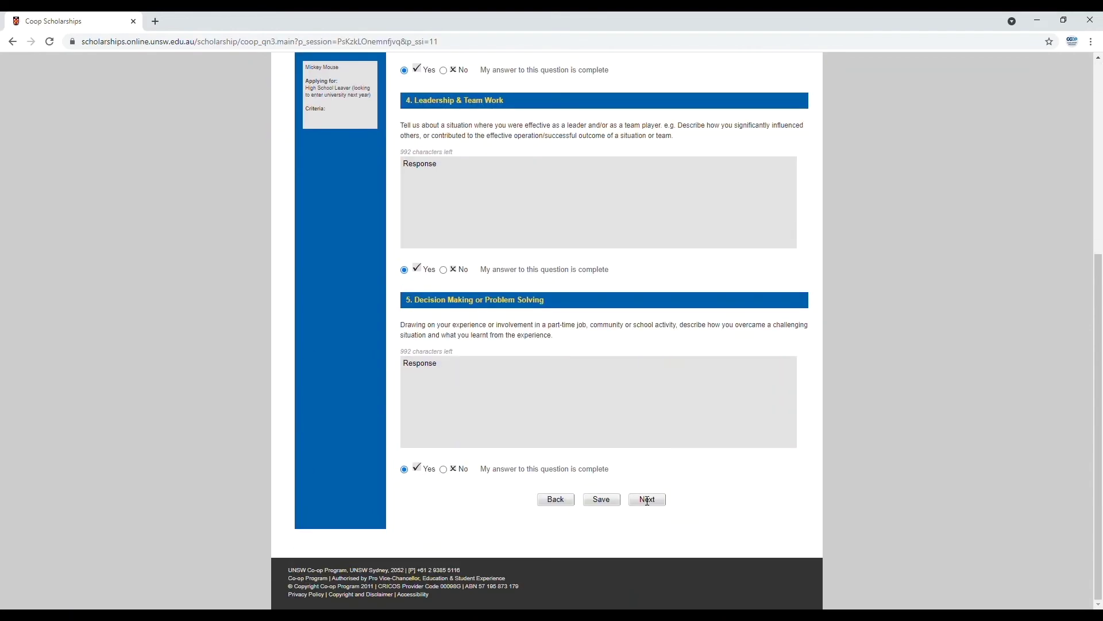
- Open questions 6 & 7, answer question 6, Significant Achievement or Project, with "Response" and mark it complete
{"action": "left_click", "coordinate": [646, 500]}
{"action": "left_click", "coordinate": [676, 360]}
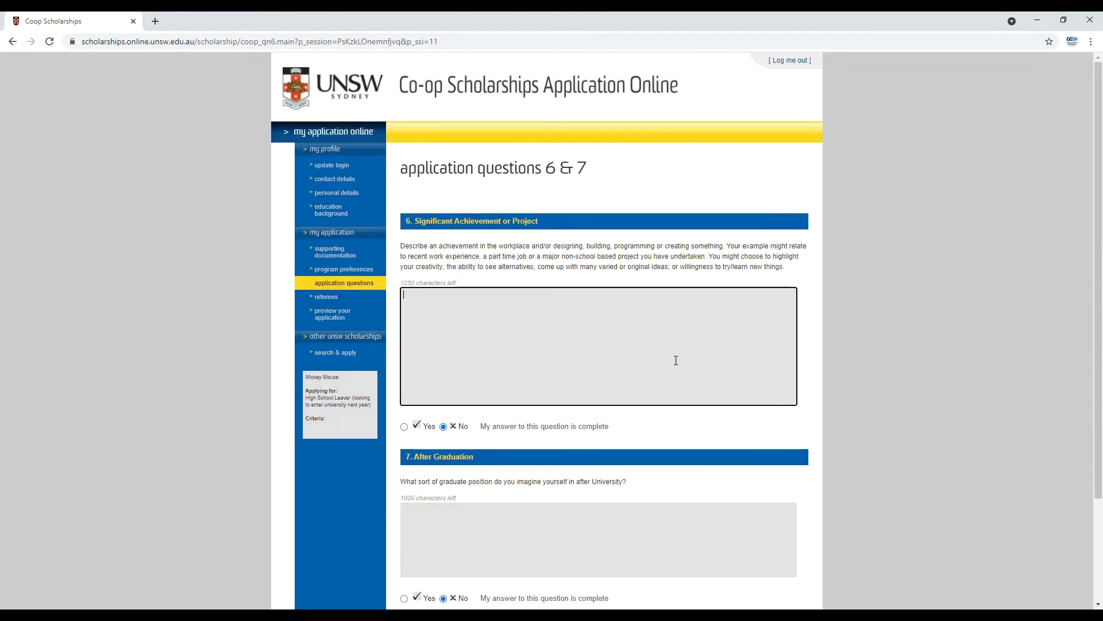
{"action": "type", "text": "Response"}
{"action": "left_click", "coordinate": [405, 426]}
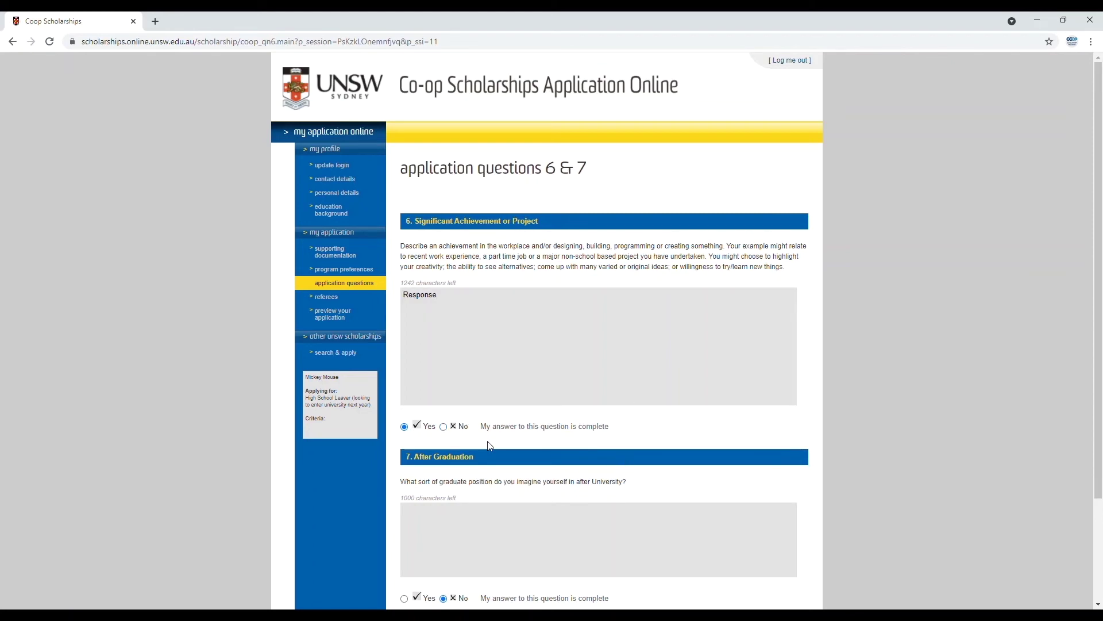
- Answer question 7, After Graduation, with "Response", mark it complete, save, and continue to question 8
{"action": "scroll", "coordinate": [490, 445], "scroll_direction": "down", "scroll_amount": 3}
{"action": "left_click", "coordinate": [517, 405]}
{"action": "type", "text": "Response"}
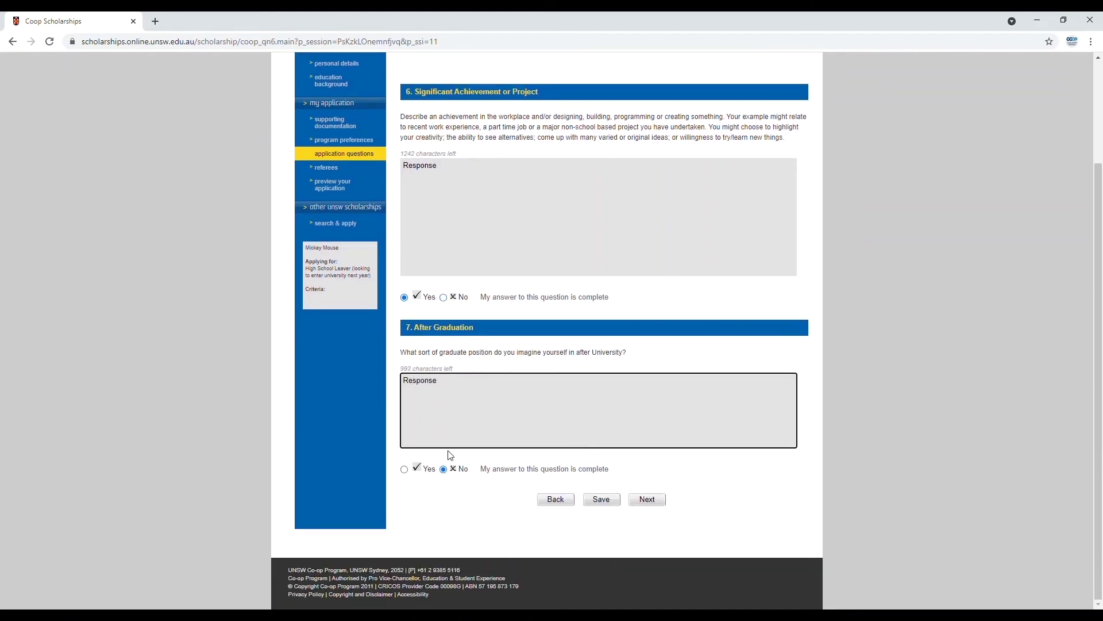
{"action": "left_click", "coordinate": [404, 469]}
{"action": "left_click", "coordinate": [586, 500]}
{"action": "scroll", "coordinate": [625, 501], "scroll_direction": "down", "scroll_amount": 3}
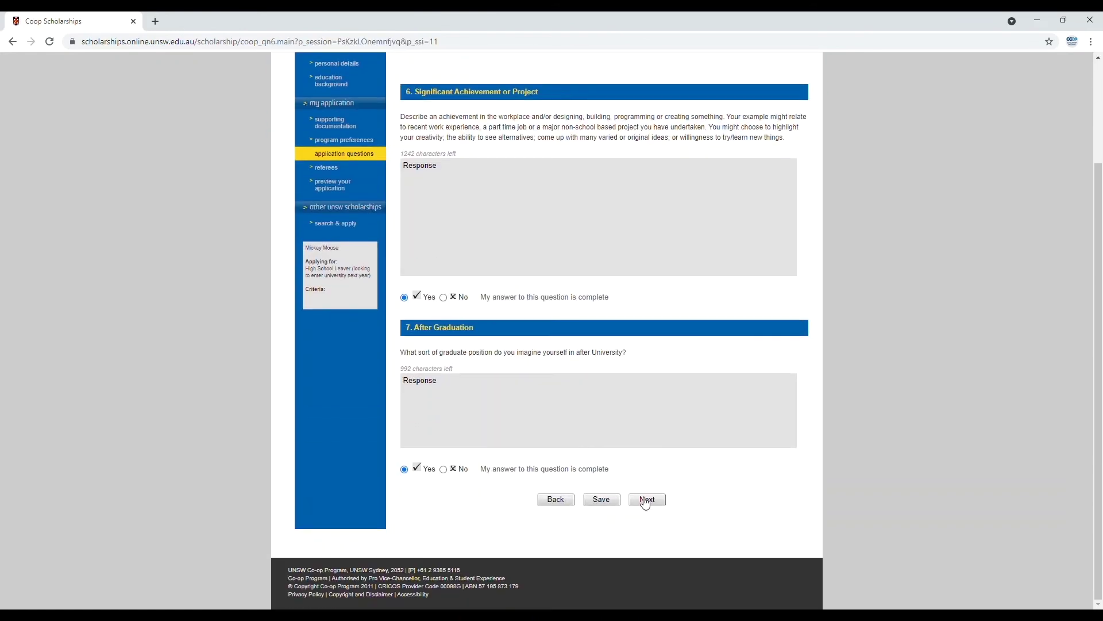
{"action": "left_click", "coordinate": [646, 500]}
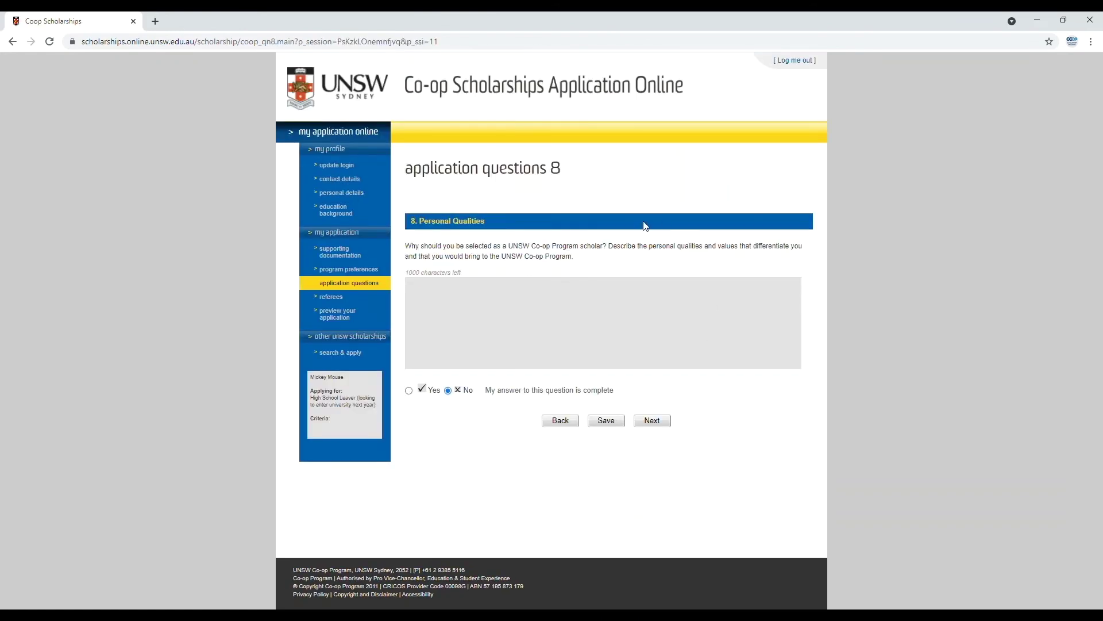
- Answer question 8, Personal Qualities, with "Response", mark it complete, save, and continue to the referees page
{"action": "left_click", "coordinate": [670, 349]}
{"action": "type", "text": "Response"}
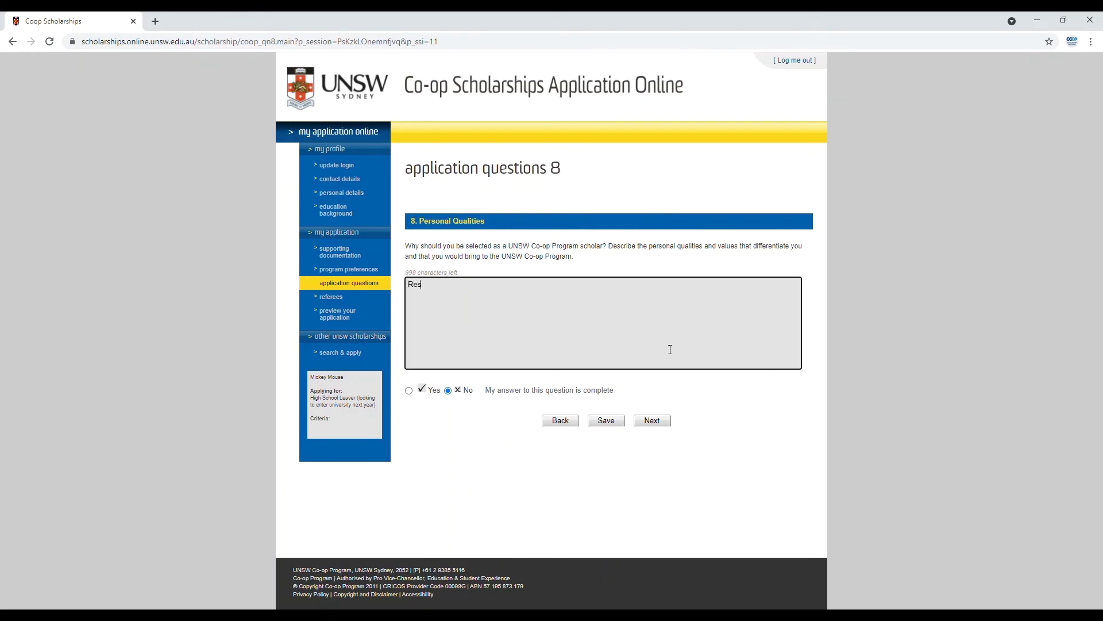
{"action": "left_click", "coordinate": [409, 390]}
{"action": "left_click", "coordinate": [623, 419]}
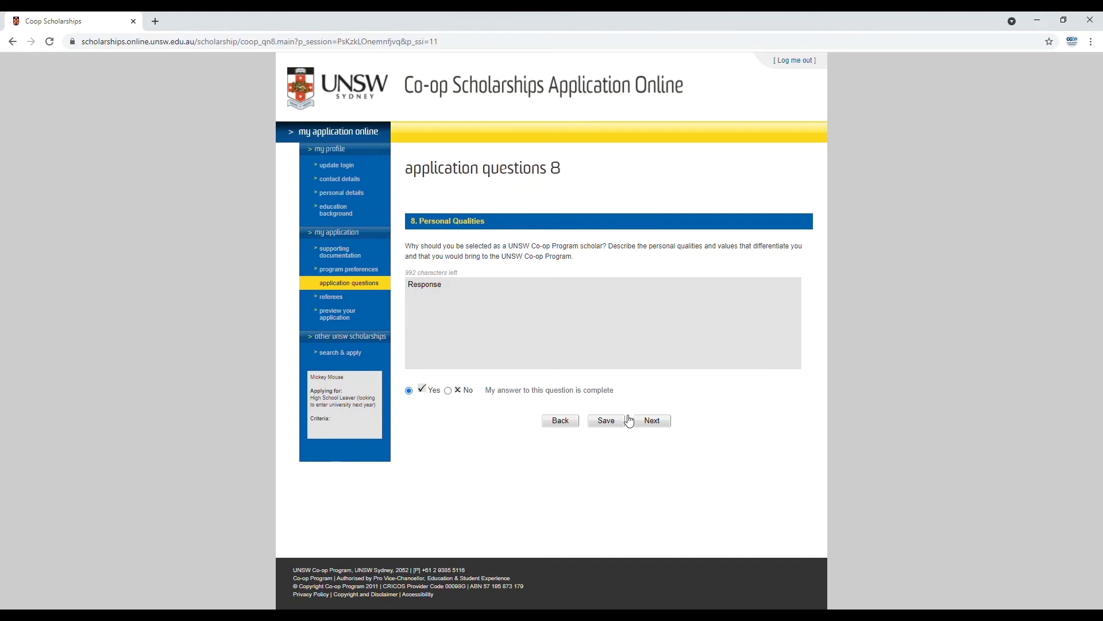
{"action": "left_click", "coordinate": [653, 420]}
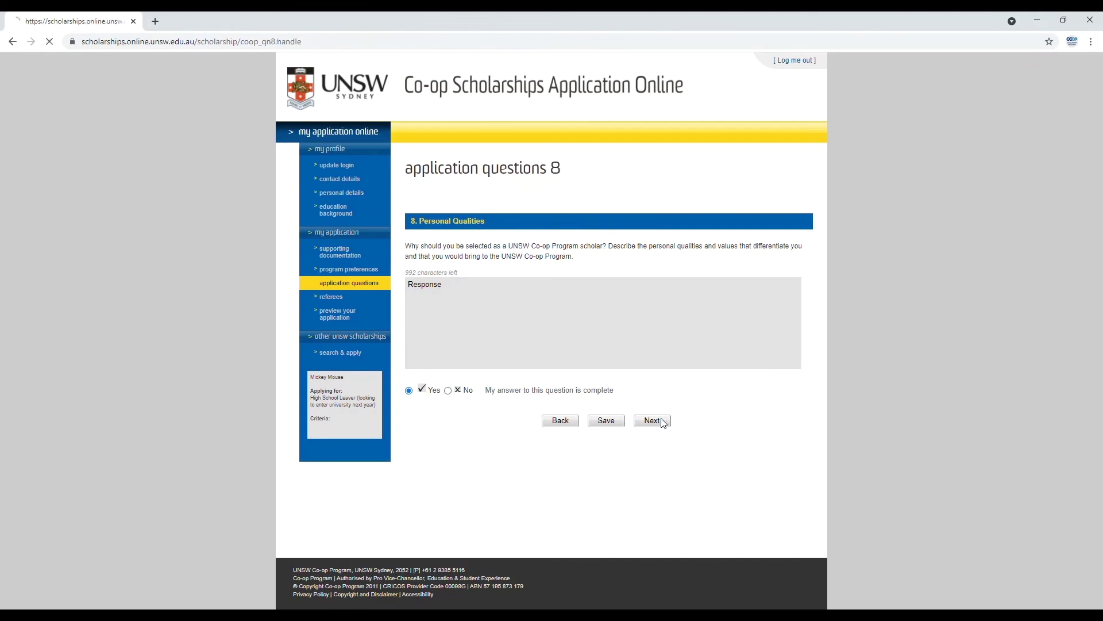
- Enter the first referee's name, position and contact number
{"action": "left_click", "coordinate": [507, 251]}
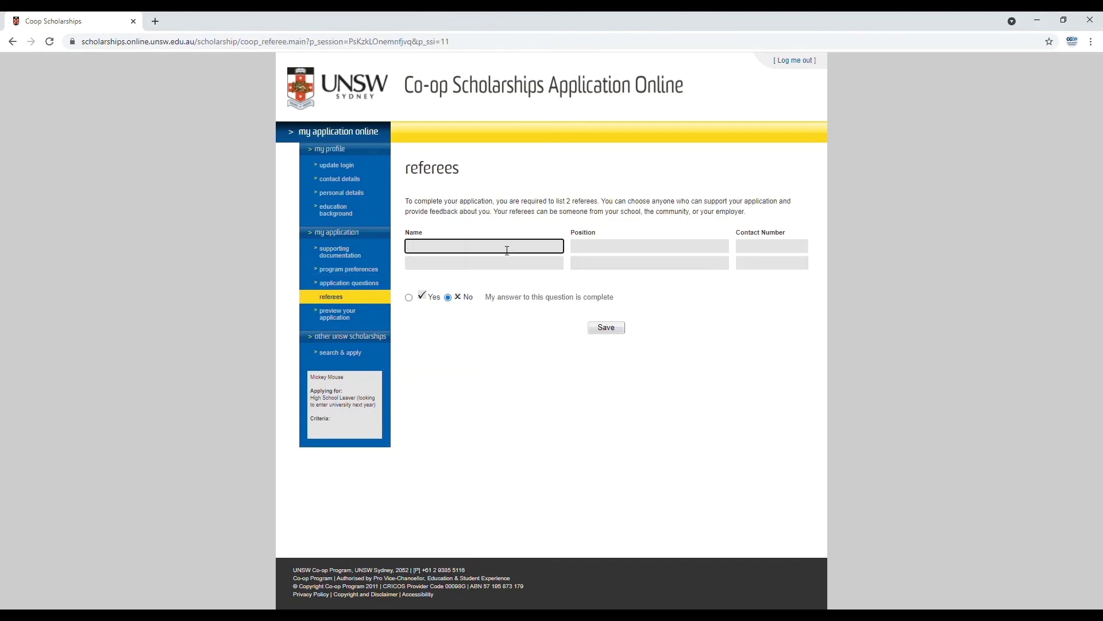
{"action": "type", "text": "Donald"}
{"action": "key", "text": "Tab"}
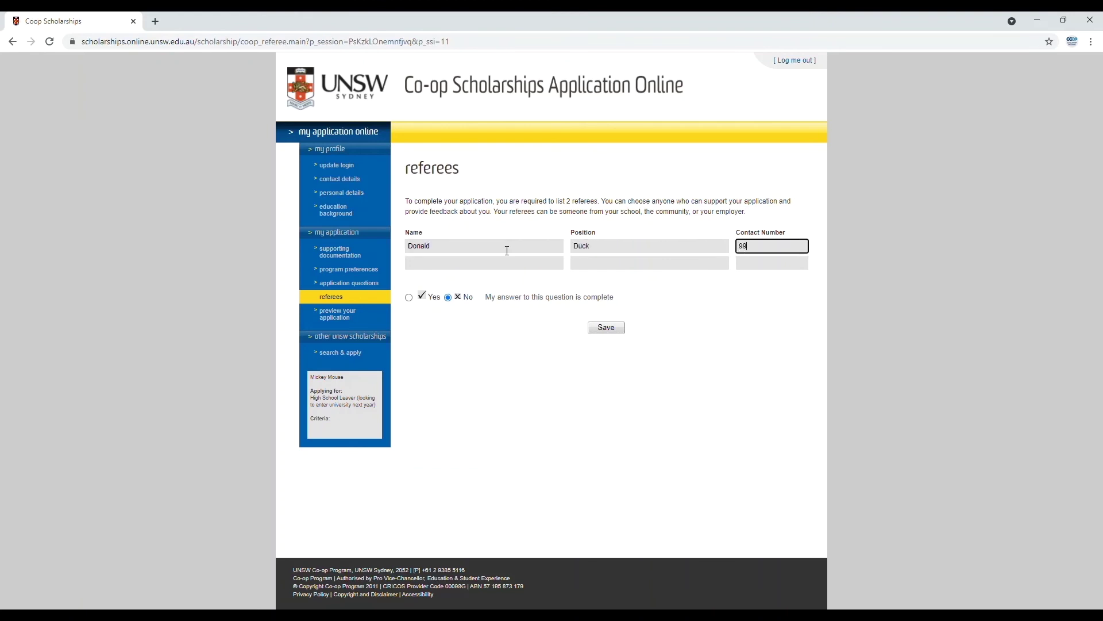
- Enter the second referee's name, position and contact number, mark the referees section complete and save it
{"action": "left_click", "coordinate": [508, 268]}
{"action": "type", "text": "Minnie"}
{"action": "key", "text": "Tab"}
{"action": "type", "text": "Mouse"}
{"action": "key", "text": "Tab"}
{"action": "type", "text": "88888888"}
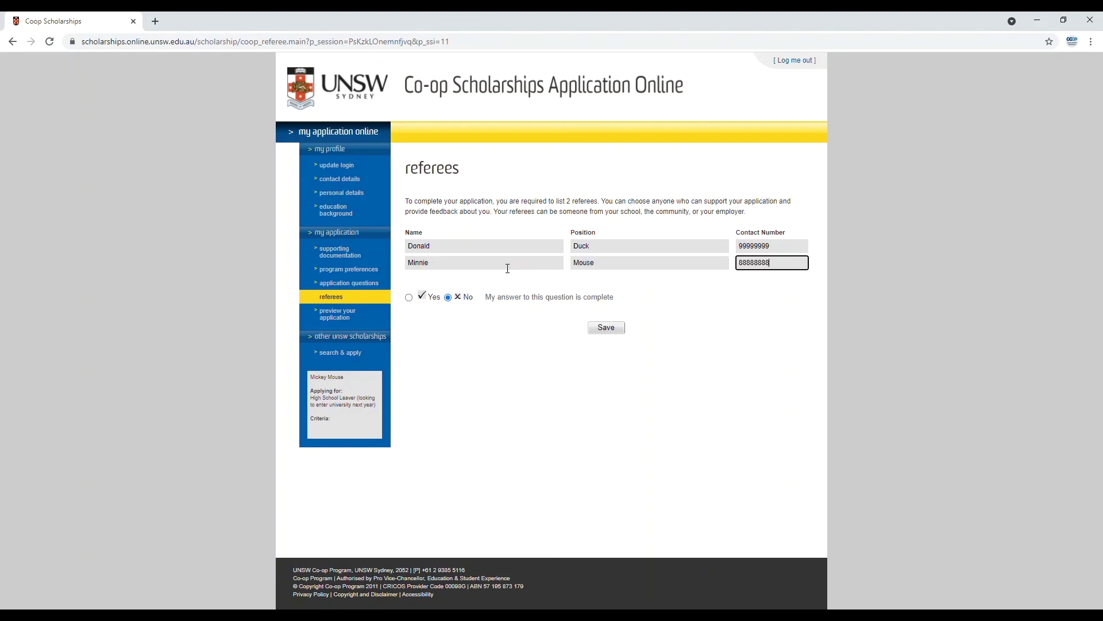
{"action": "left_click", "coordinate": [408, 297]}
{"action": "left_click", "coordinate": [607, 327]}
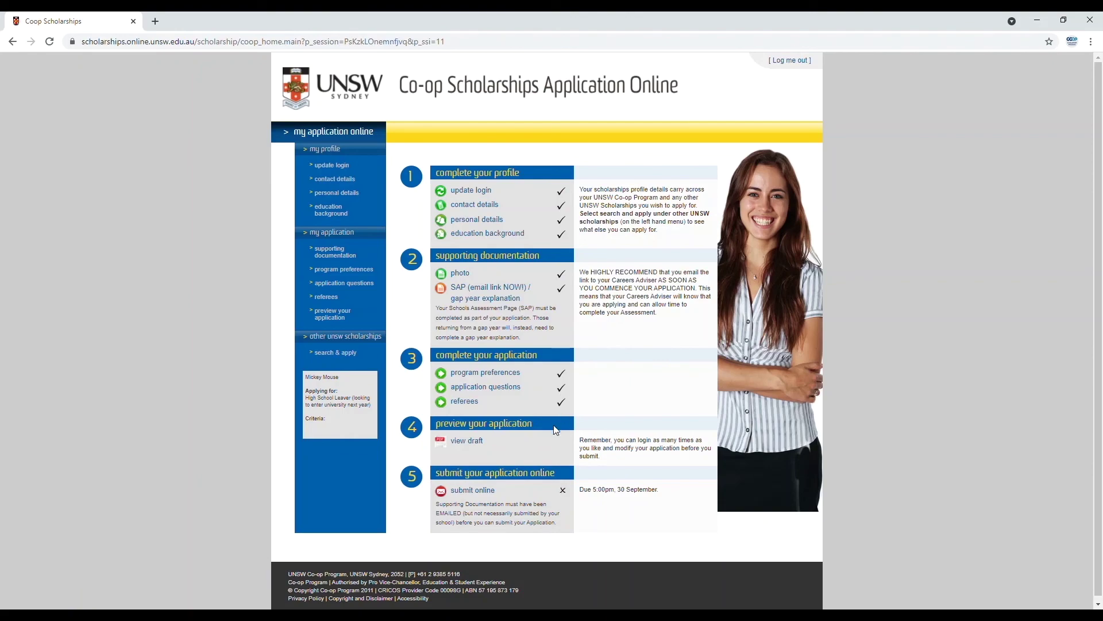
- View the draft of the application, review its pages and close the preview
{"action": "left_click", "coordinate": [467, 441]}
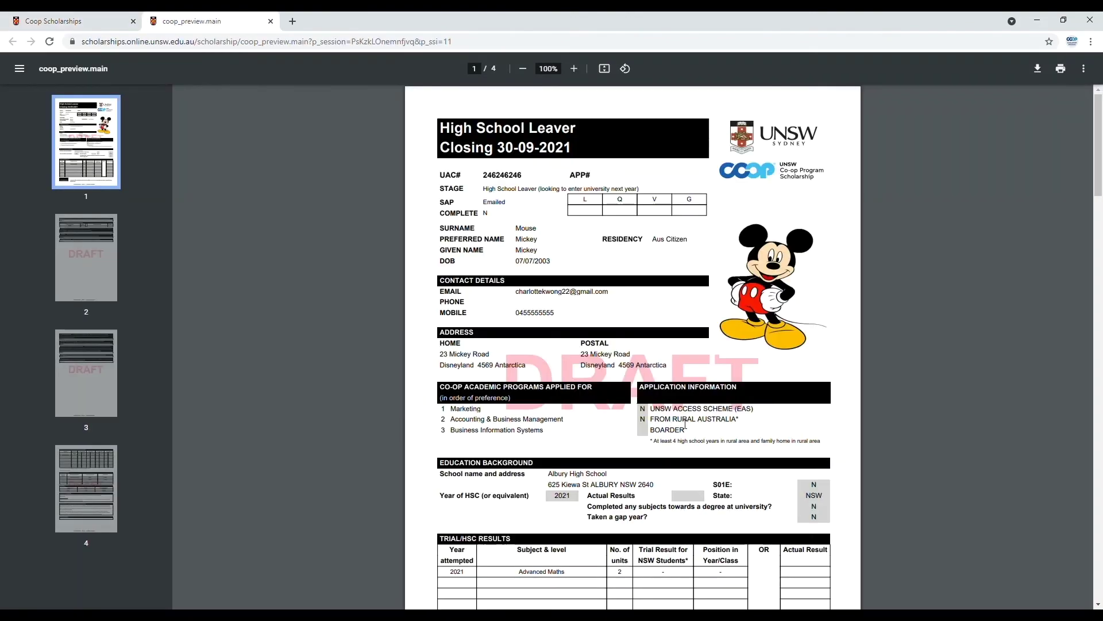
{"action": "scroll", "coordinate": [679, 212], "scroll_direction": "down", "scroll_amount": 20}
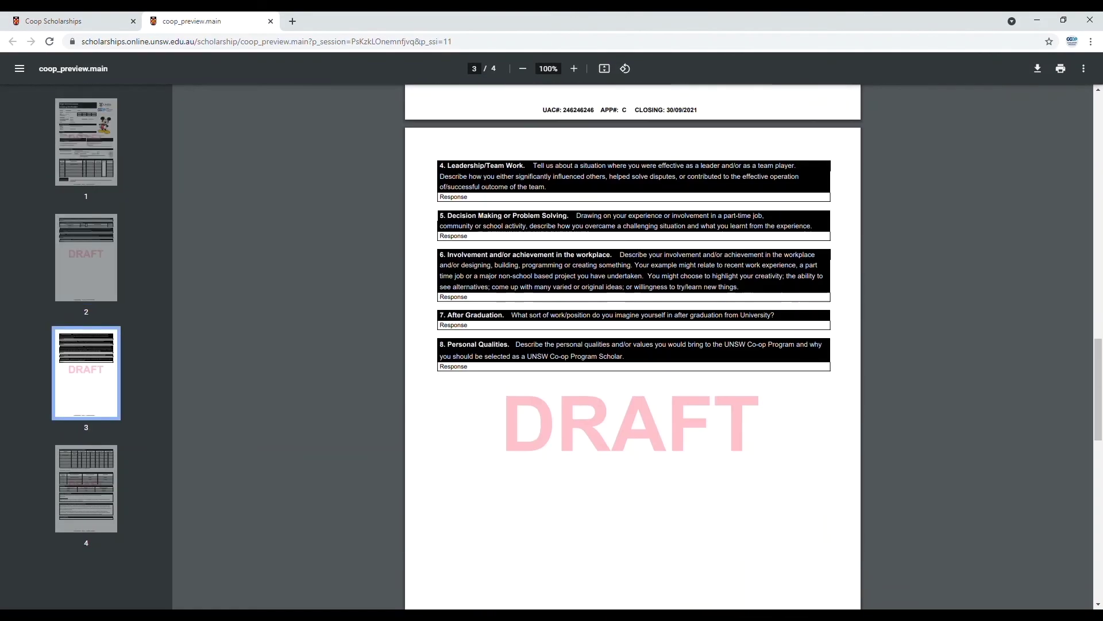
{"action": "scroll", "coordinate": [741, 353], "scroll_direction": "down", "scroll_amount": 5}
{"action": "scroll", "coordinate": [742, 353], "scroll_direction": "up", "scroll_amount": 4}
{"action": "left_click", "coordinate": [63, 20]}
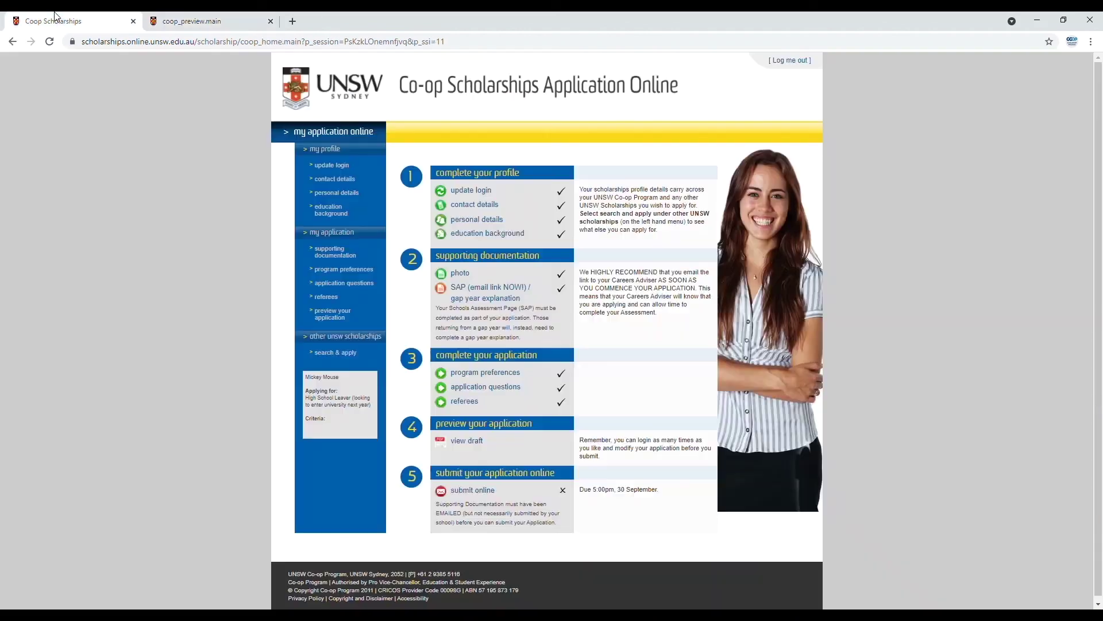
{"action": "left_click", "coordinate": [270, 21]}
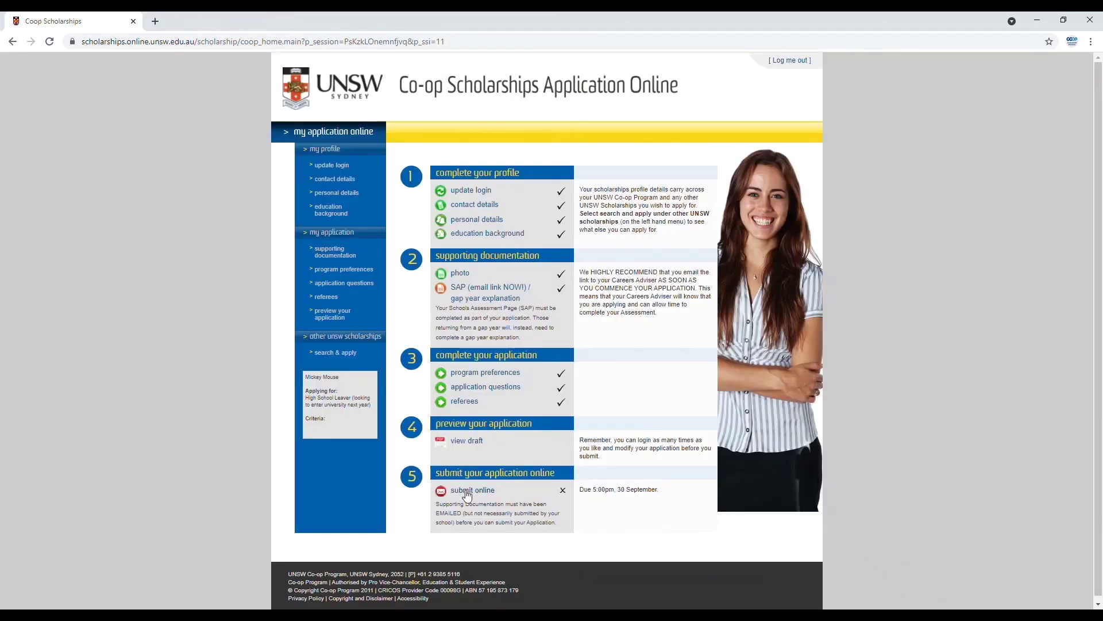
- Accept both conditions, on own authorship of the answers and on use of the information, and submit the application online
{"action": "left_click", "coordinate": [471, 491]}
{"action": "left_click", "coordinate": [415, 360]}
{"action": "left_click", "coordinate": [415, 408]}
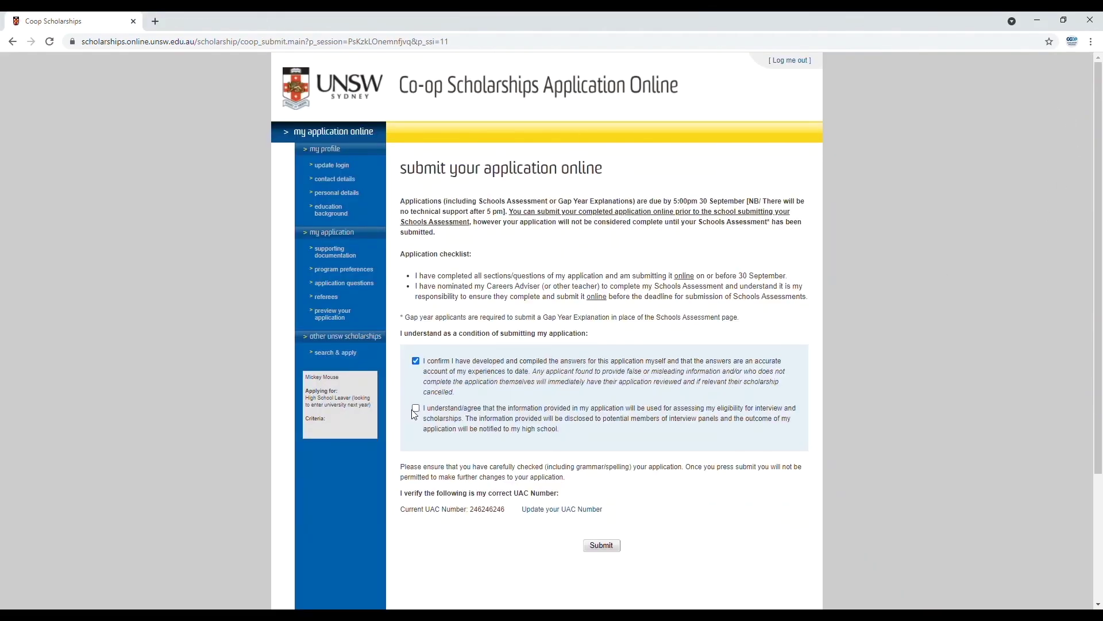
{"action": "scroll", "coordinate": [575, 460], "scroll_direction": "down", "scroll_amount": 2}
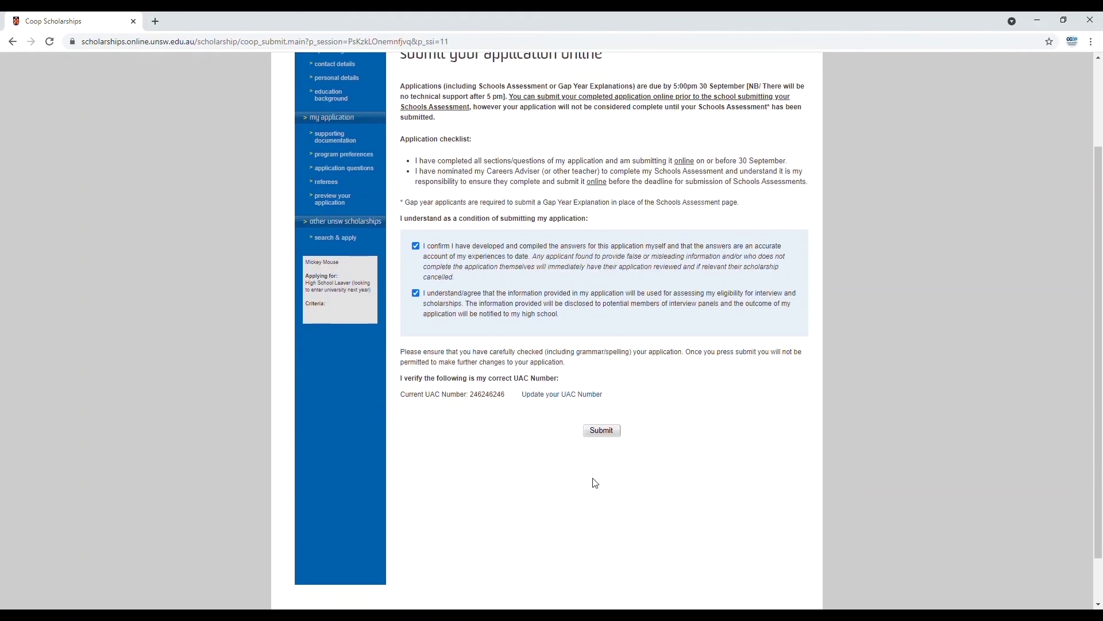
{"action": "left_click", "coordinate": [604, 432]}
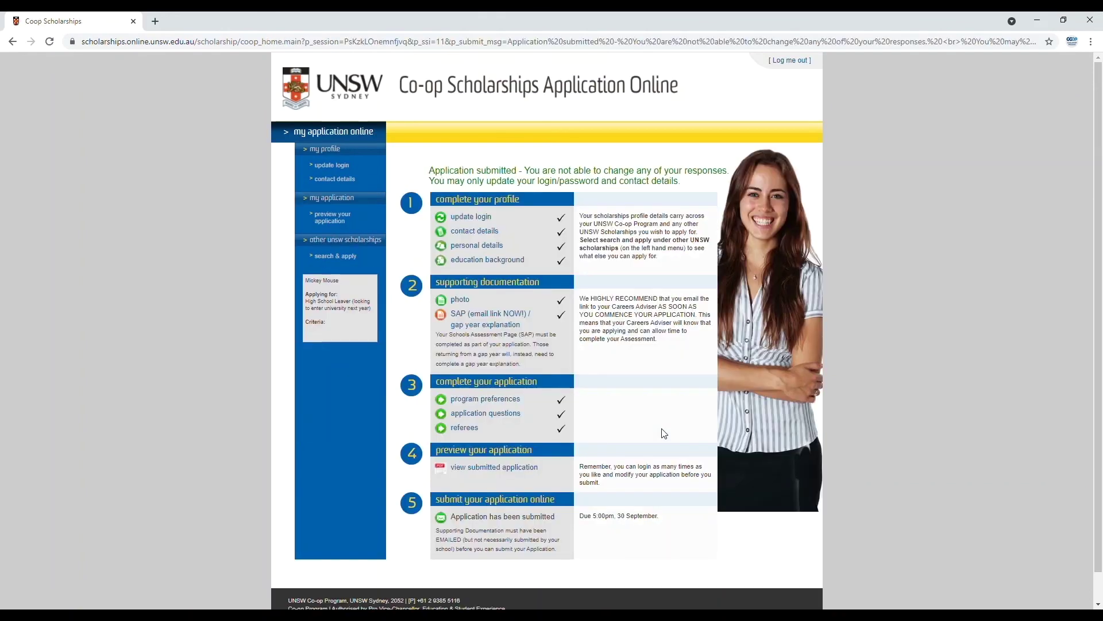